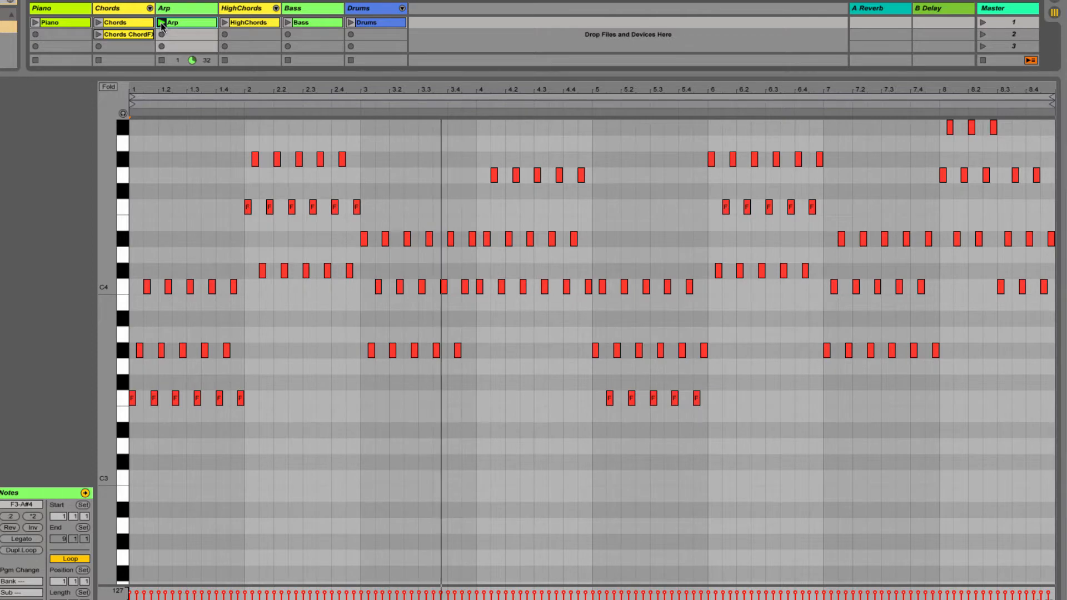
- Stop the Arp clip and play the Bass clip
{"action": "left_click", "coordinate": [161, 60]}
{"action": "left_click", "coordinate": [288, 22]}
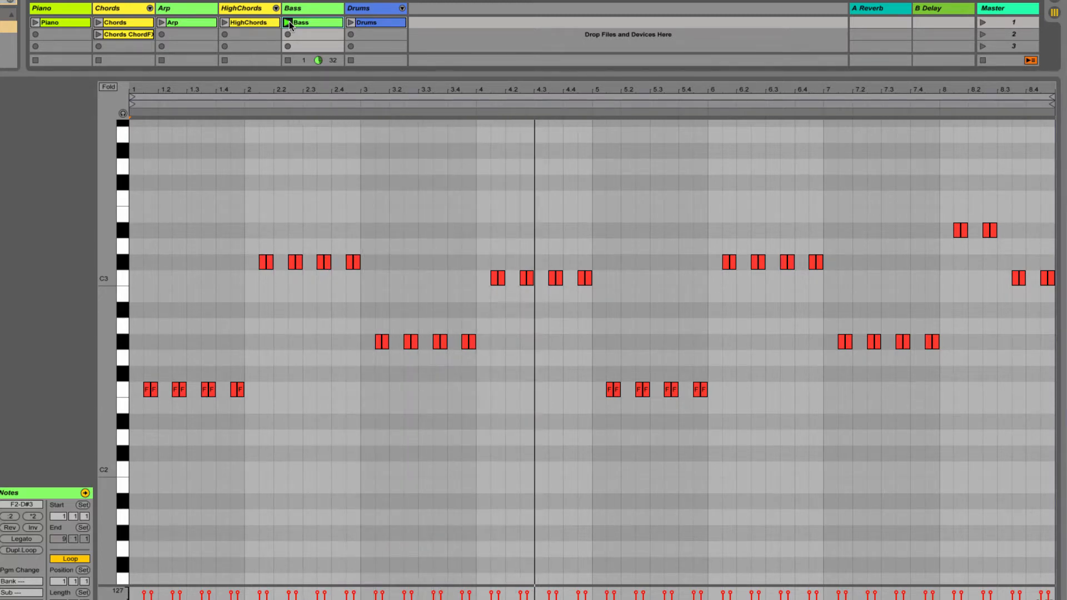
- Switch to Sundog Song Studio, preview the F Minor progression in the chord editor and apply its chords
{"action": "key", "text": "super+Tab"}
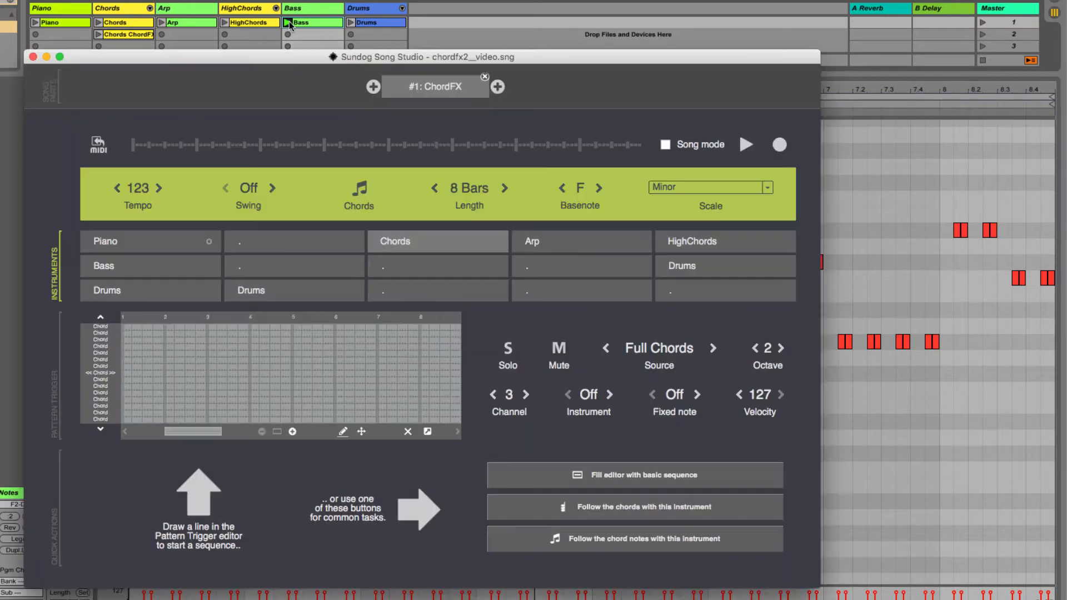
{"action": "left_click", "coordinate": [359, 189]}
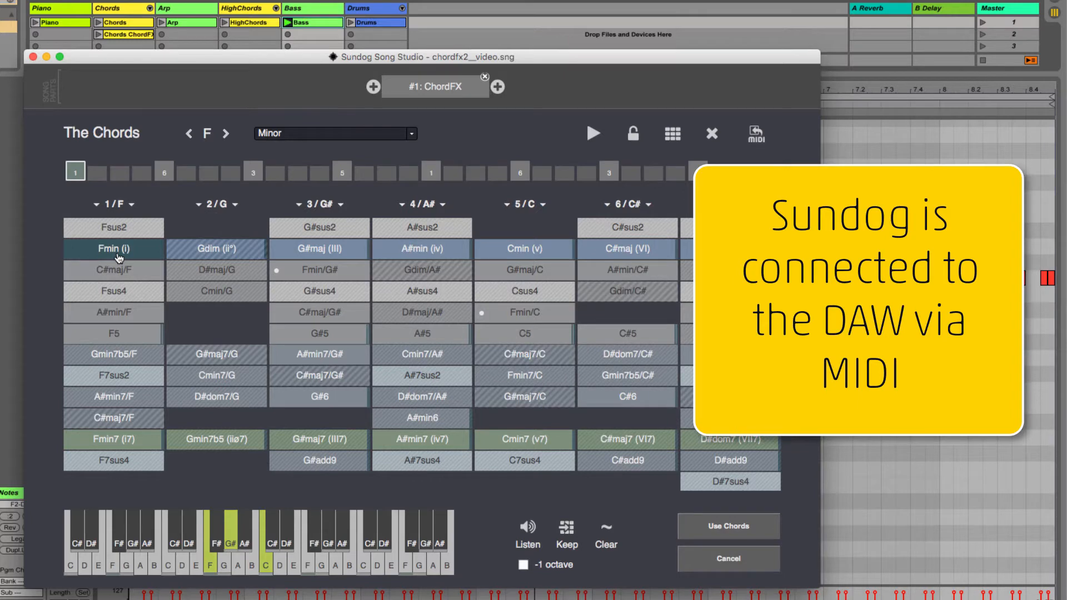
{"action": "left_click", "coordinate": [593, 135]}
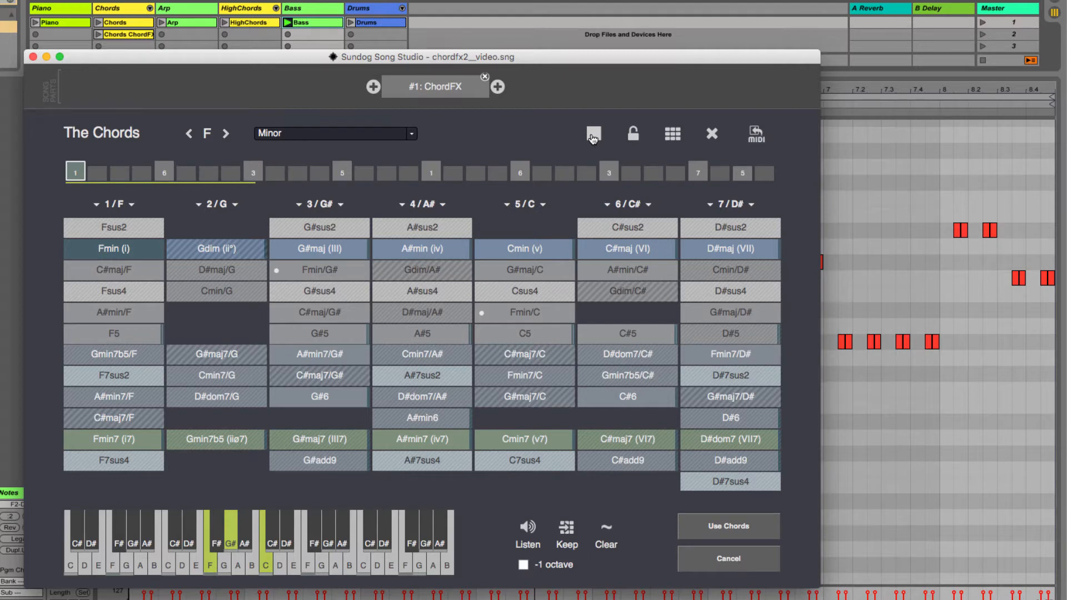
{"action": "left_click", "coordinate": [593, 135]}
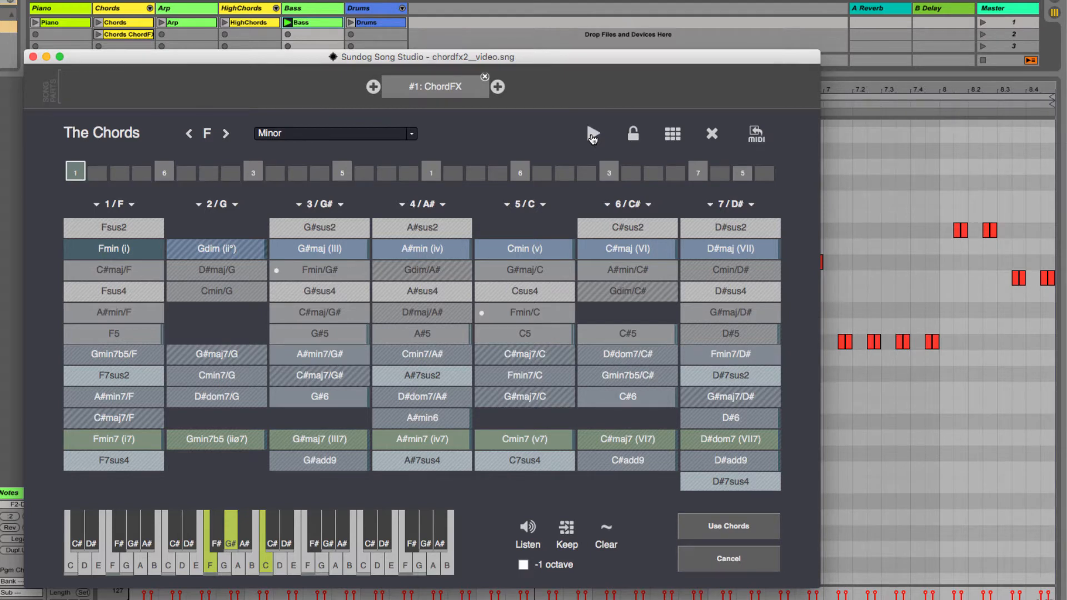
{"action": "left_click", "coordinate": [704, 528]}
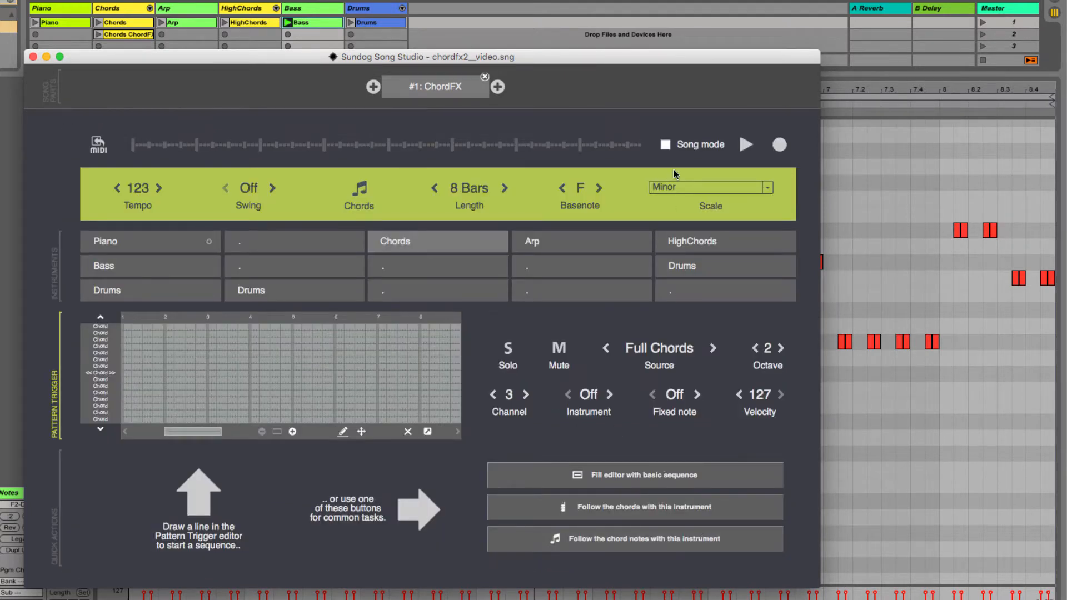
- Make the Piano instrument follow the chords and set its pattern length to 2
{"action": "left_click", "coordinate": [152, 248]}
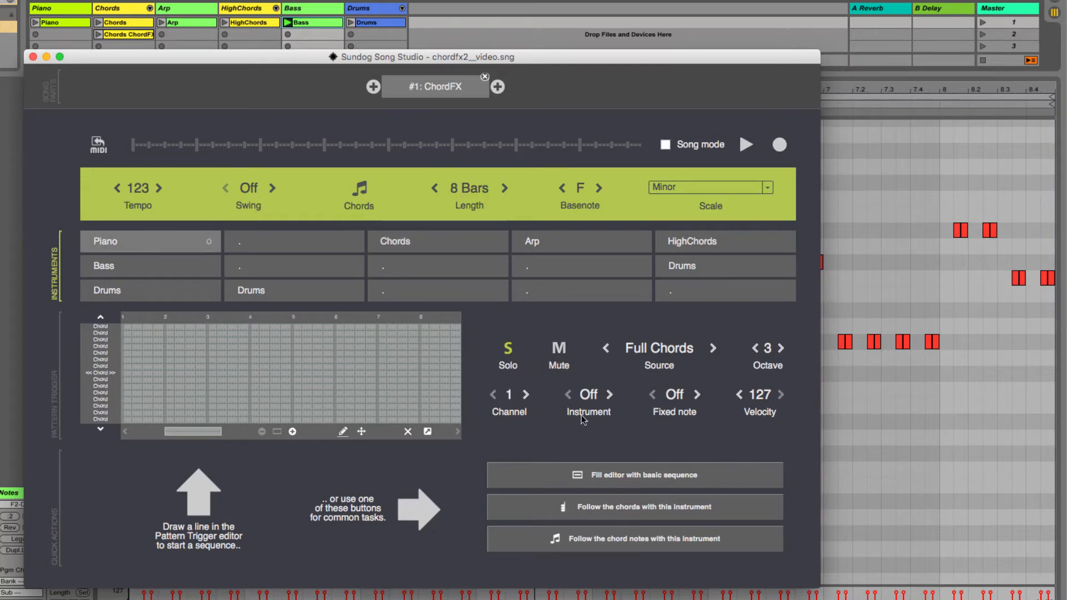
{"action": "left_click", "coordinate": [597, 510]}
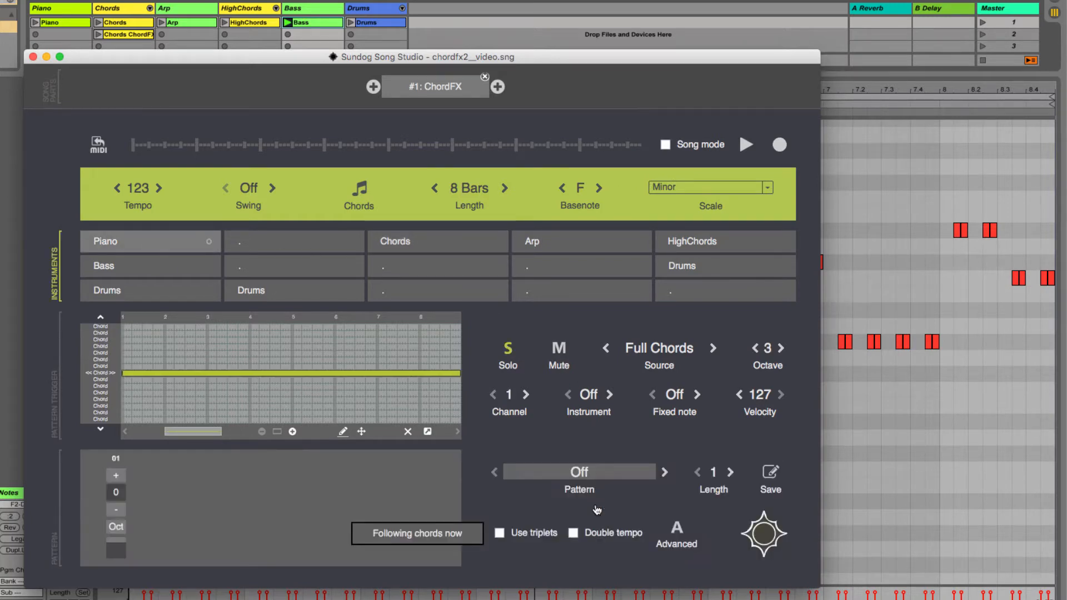
{"action": "left_click", "coordinate": [730, 474]}
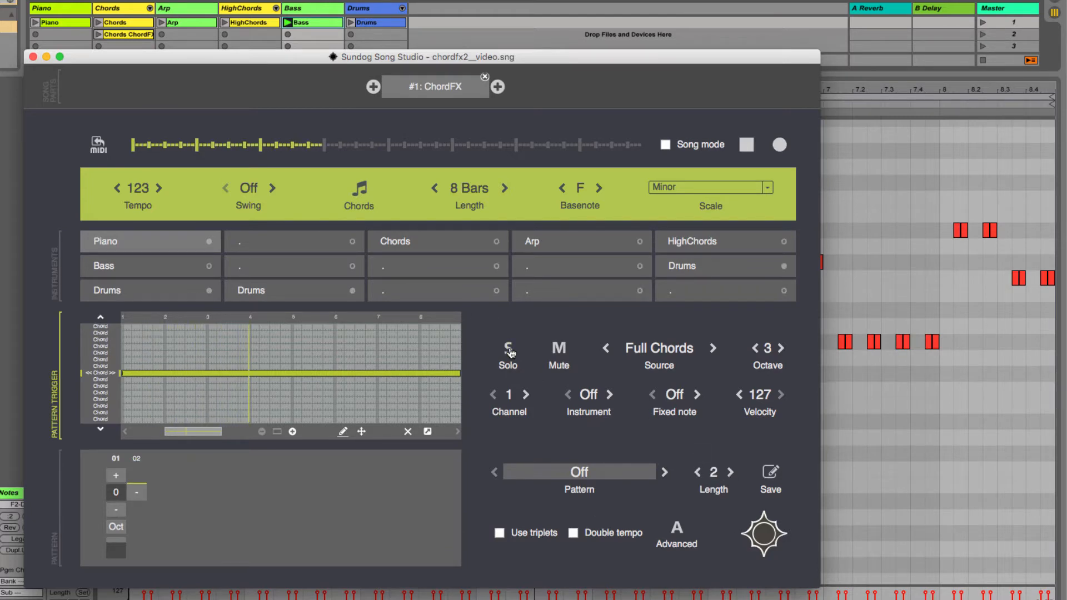
- Make the Arp instrument follow the chord notes with a three-step pattern of 0, +1 and +2
{"action": "left_click", "coordinate": [558, 245]}
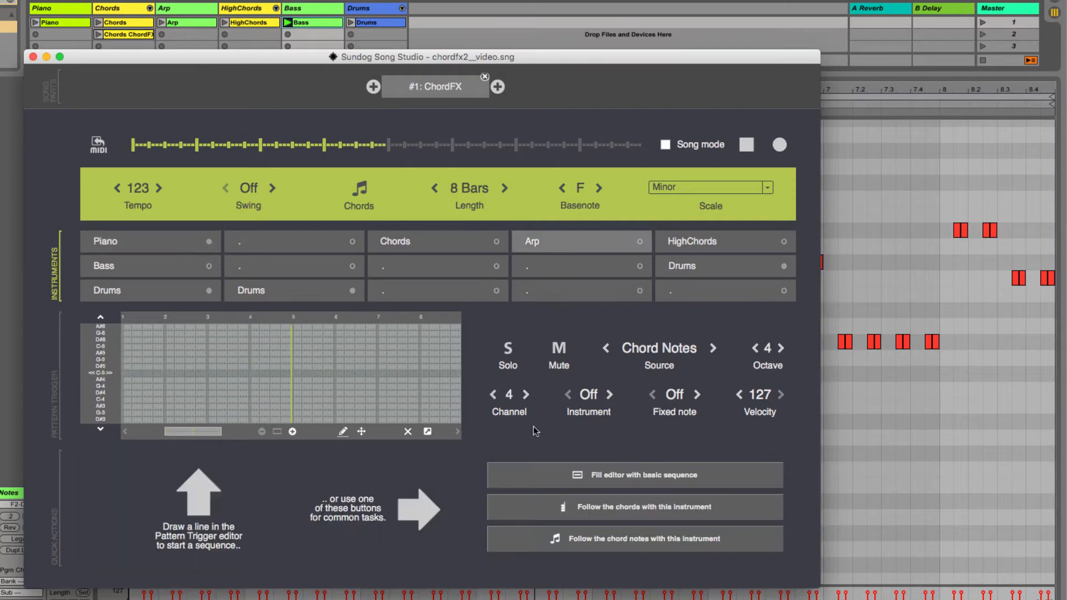
{"action": "left_click", "coordinate": [628, 540]}
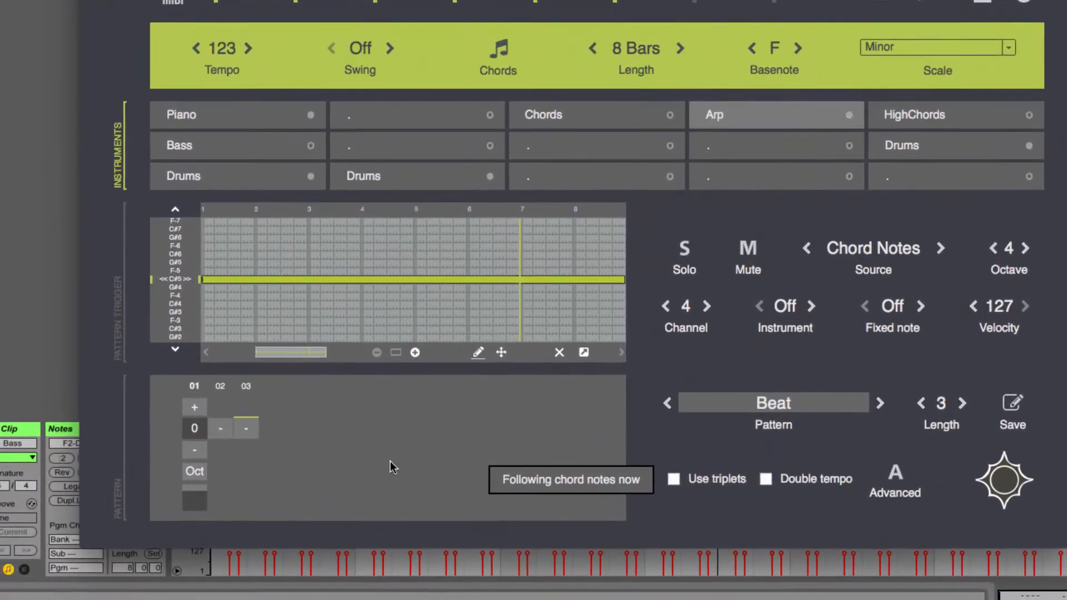
{"action": "left_click", "coordinate": [137, 492]}
{"action": "left_click", "coordinate": [246, 428]}
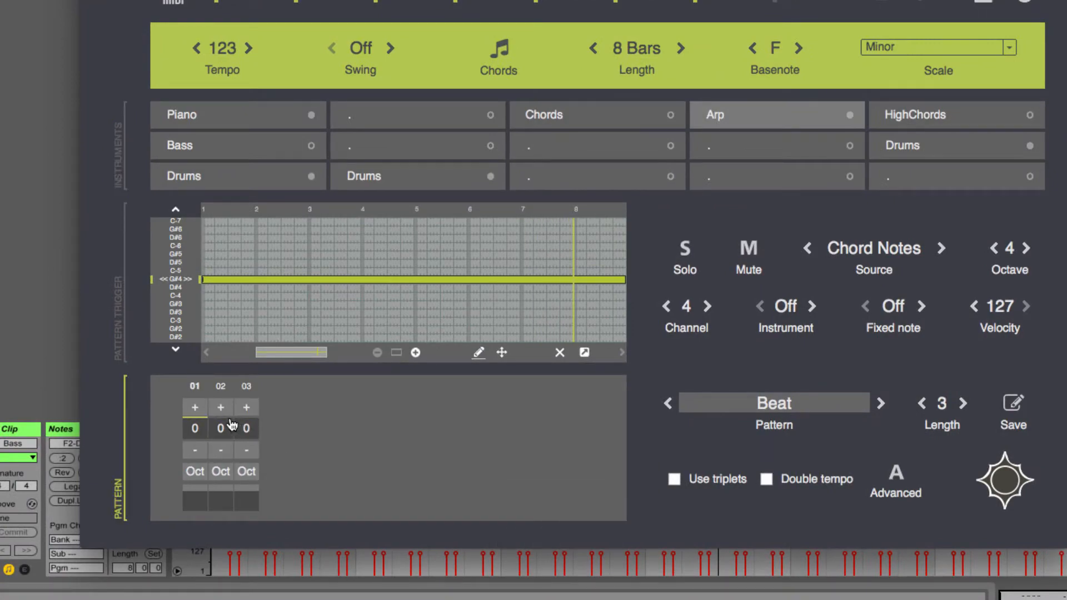
{"action": "left_click", "coordinate": [221, 407]}
{"action": "left_click", "coordinate": [246, 409]}
{"action": "left_click", "coordinate": [246, 408]}
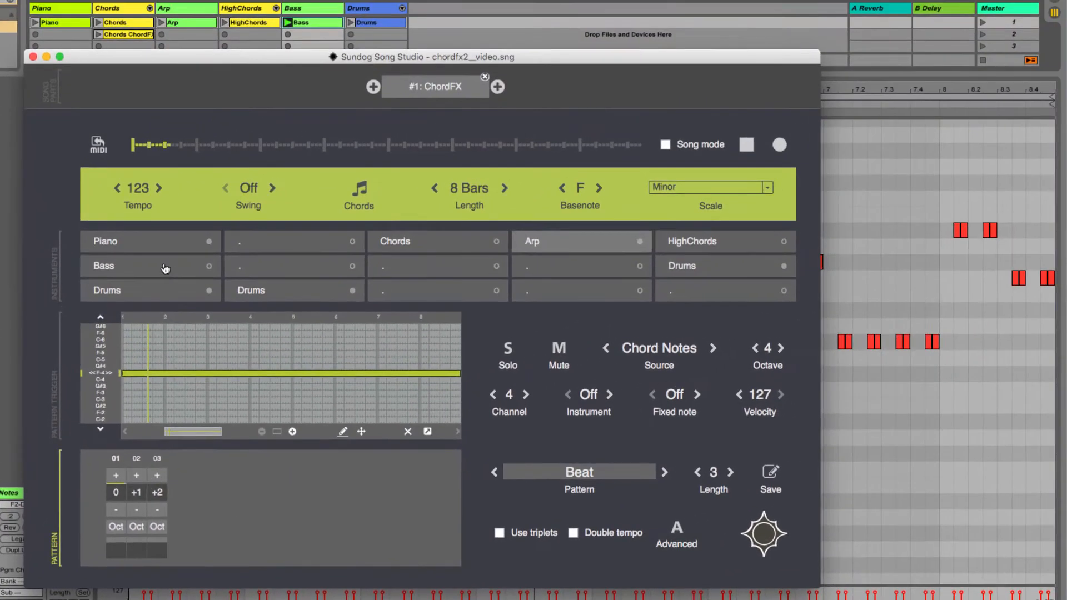
- Make the Bass instrument follow the chord notes, with pattern step 1 emptied and step 4 set to 0, auditioning it during playback
{"action": "left_click", "coordinate": [165, 269]}
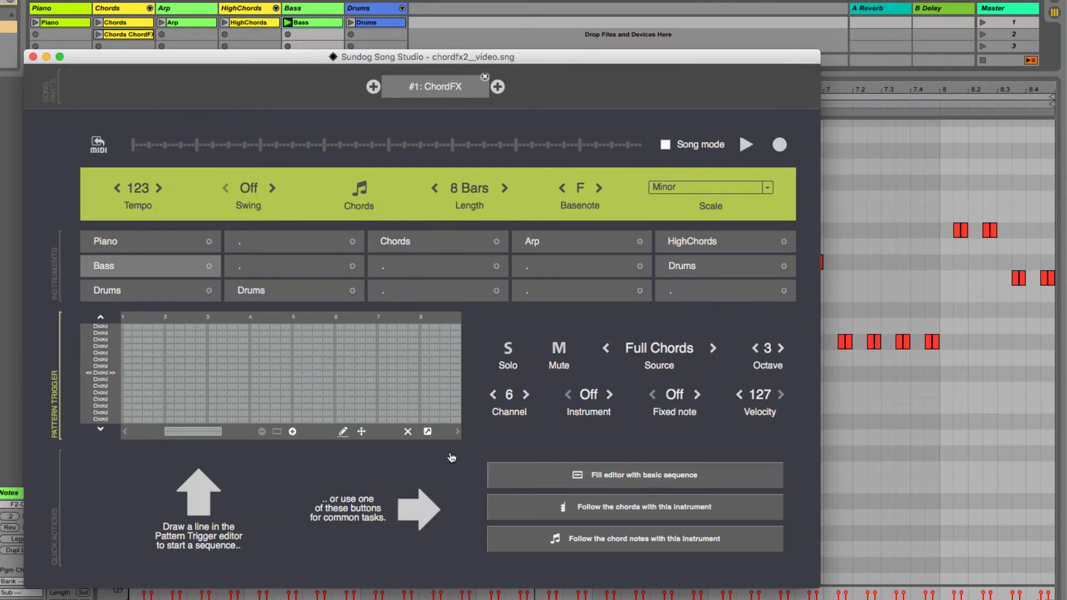
{"action": "left_click", "coordinate": [561, 537]}
{"action": "key", "text": "space"}
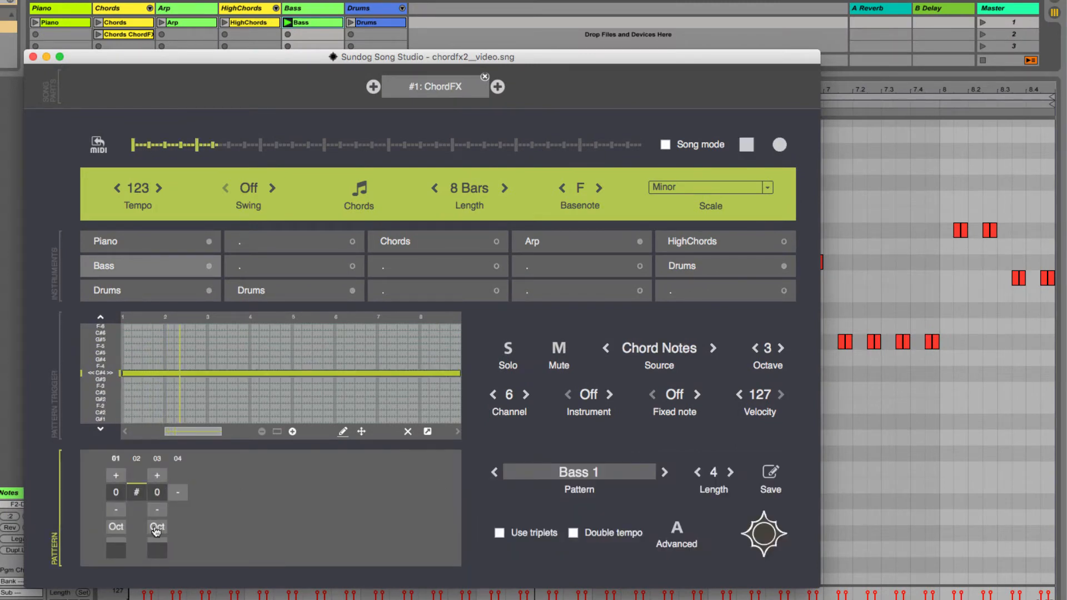
{"action": "left_click", "coordinate": [117, 493]}
{"action": "left_click", "coordinate": [117, 493]}
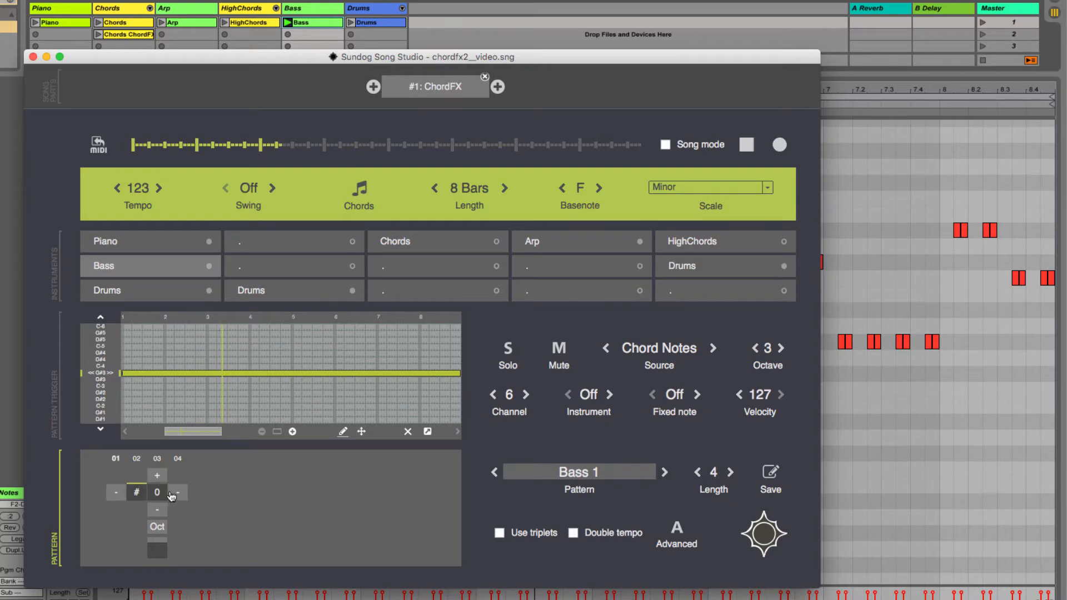
{"action": "left_click", "coordinate": [176, 492]}
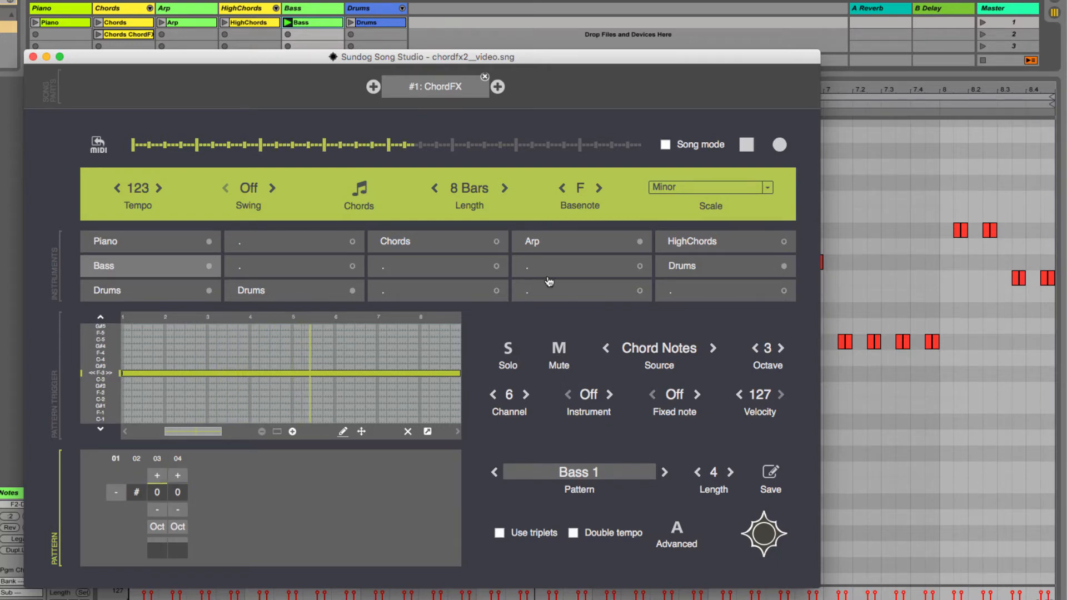
{"action": "key", "text": "space"}
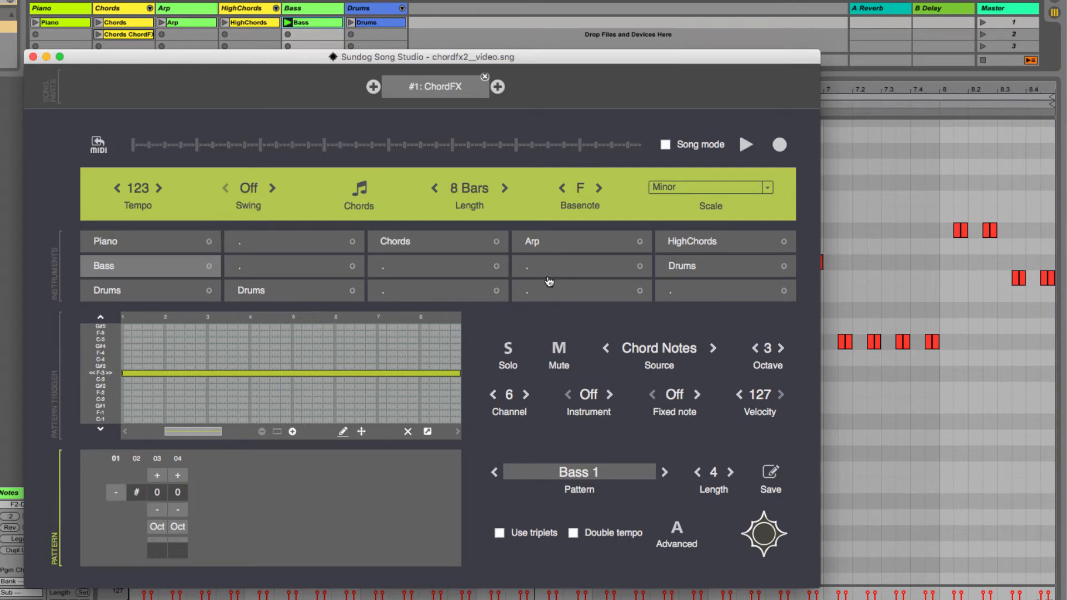
- Compare the notes of the first and second clips on the Chords track in Ableton Live
{"action": "left_click", "coordinate": [135, 24]}
{"action": "left_click", "coordinate": [129, 35]}
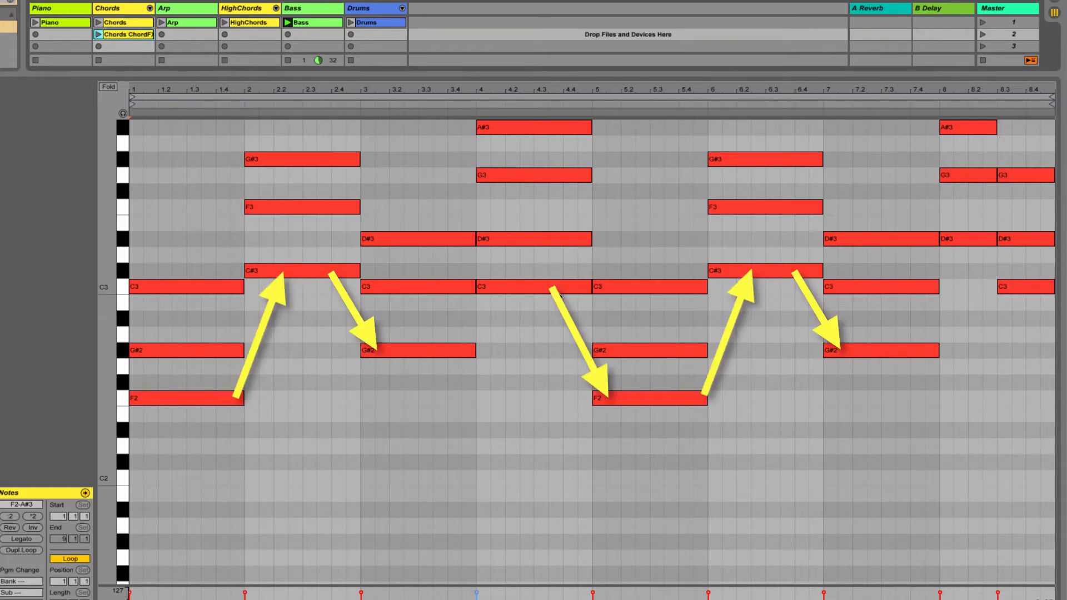
{"action": "left_click", "coordinate": [118, 27]}
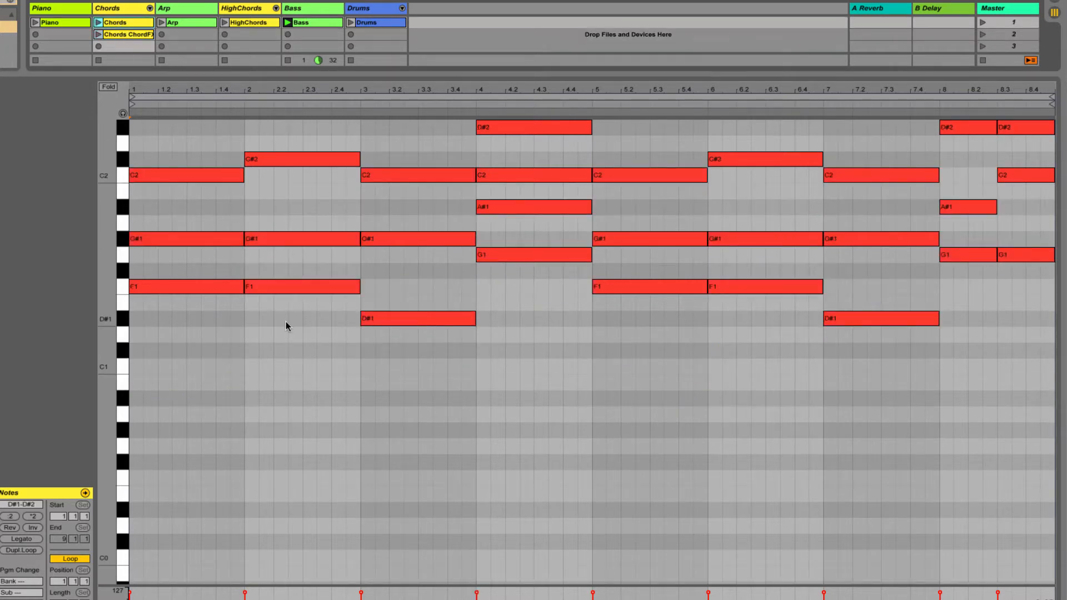
{"action": "left_click", "coordinate": [139, 34]}
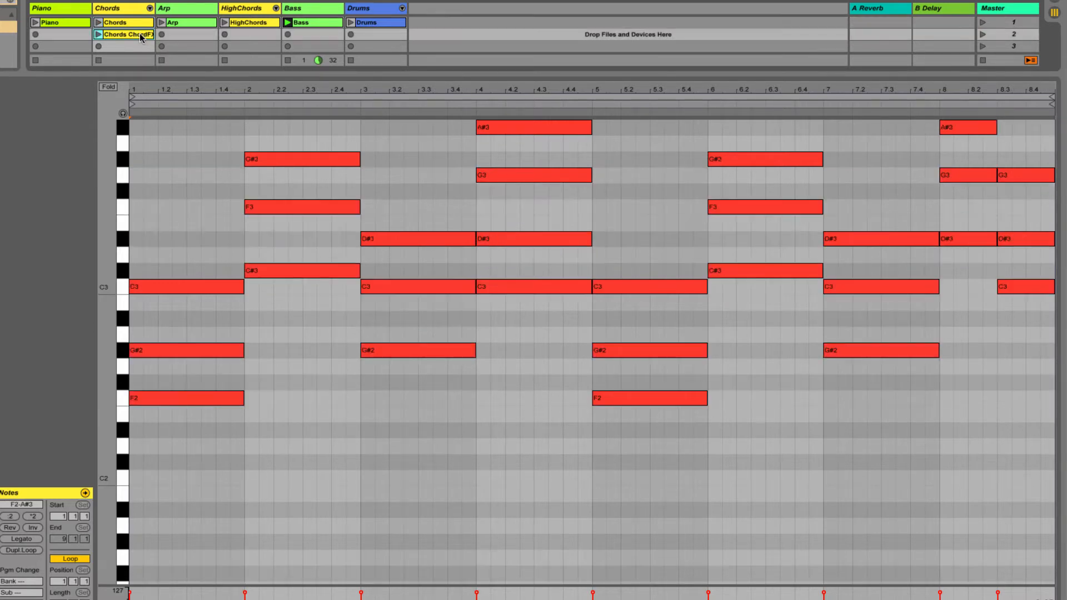
{"action": "left_click", "coordinate": [132, 25]}
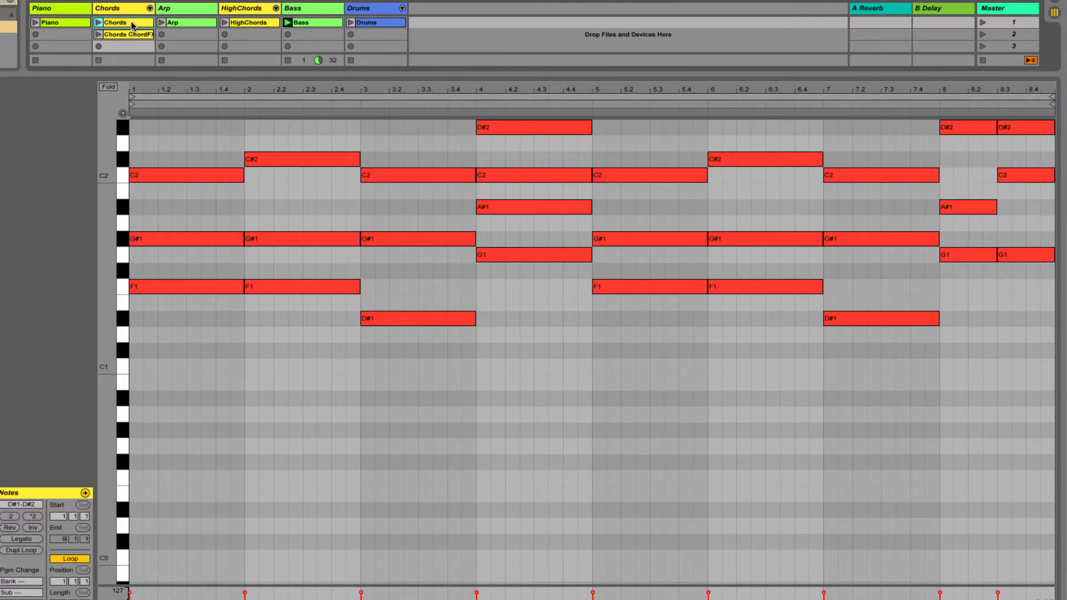
- Switch to Sundog Song Studio, make the Chords instrument follow the chords, and solo it during playback
{"action": "key", "text": "super+Tab"}
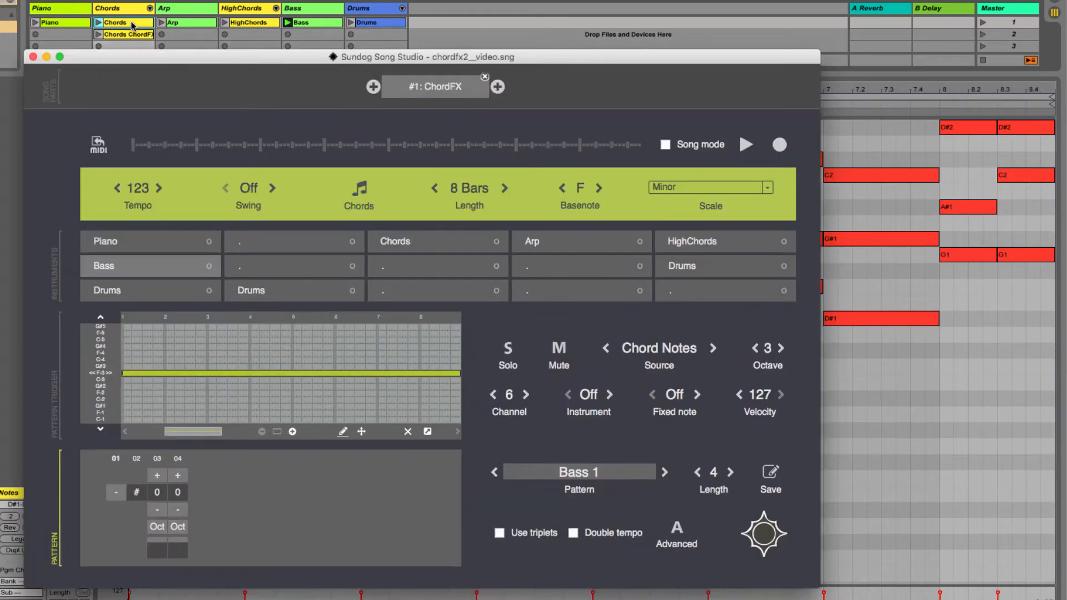
{"action": "left_click", "coordinate": [421, 244]}
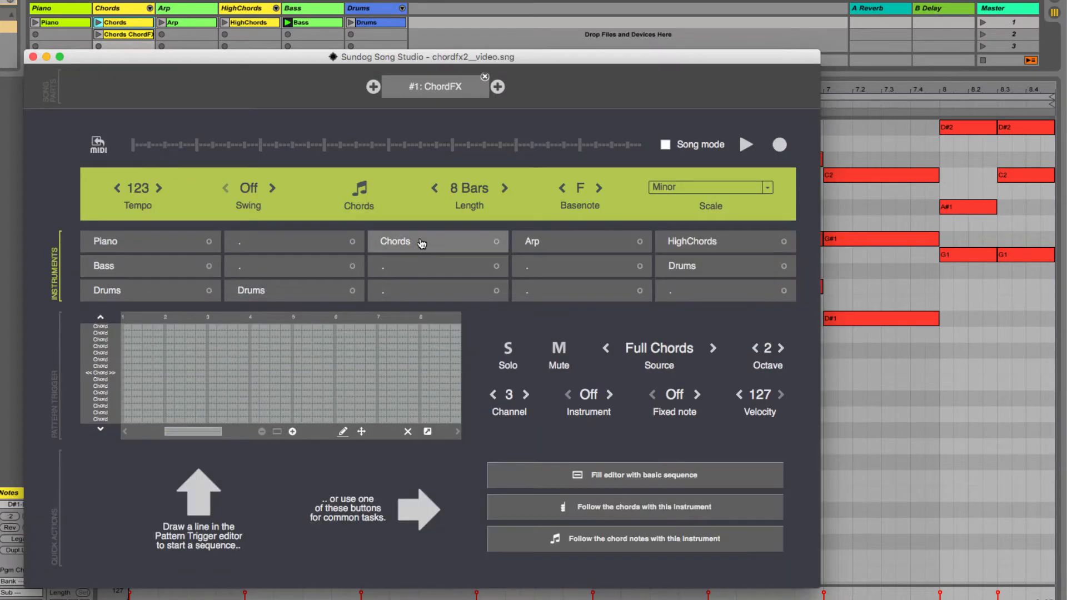
{"action": "left_click", "coordinate": [621, 511]}
{"action": "key", "text": "space"}
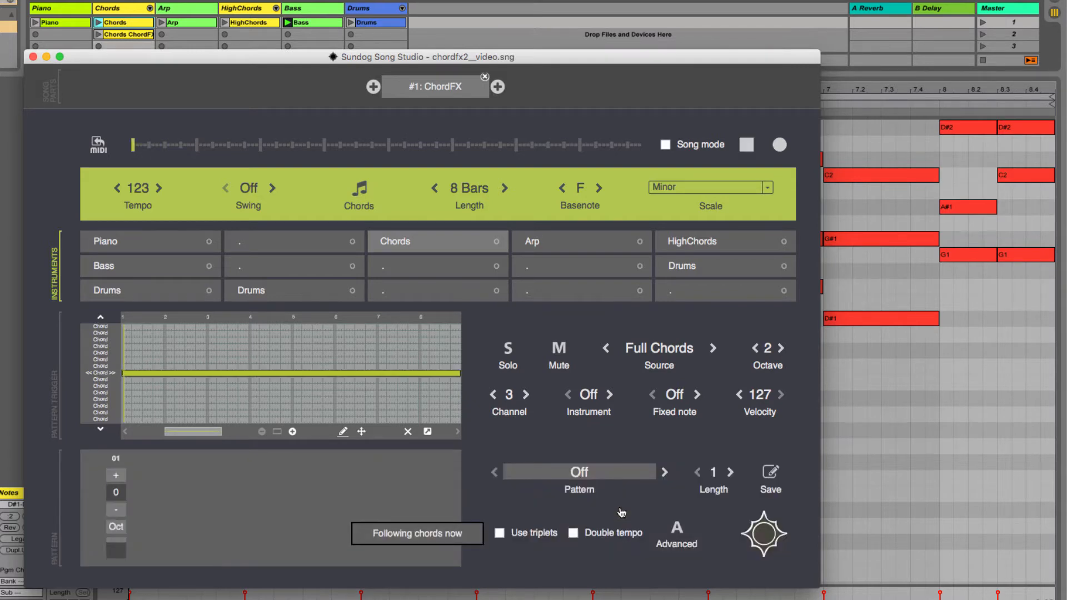
{"action": "left_click", "coordinate": [509, 349]}
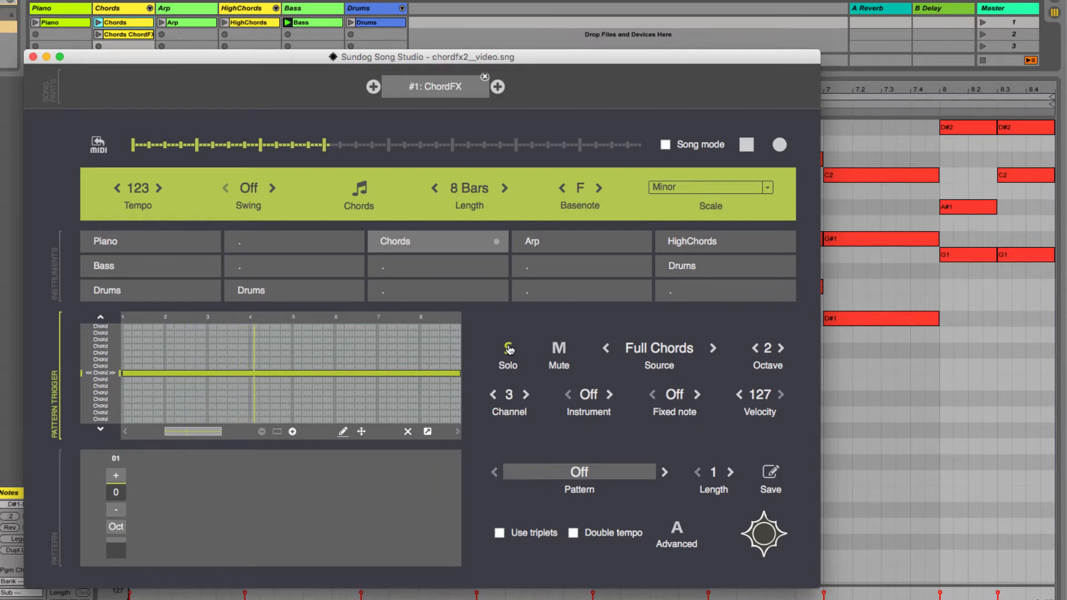
{"action": "key", "text": "space"}
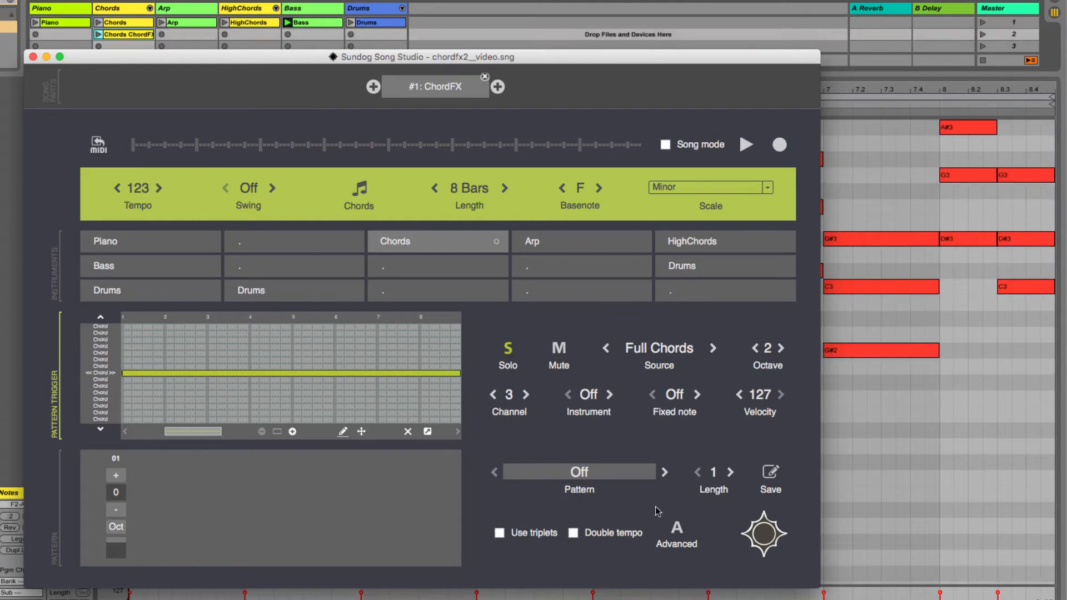
- Set Chord FX 1 of the Chords instrument to "Invert close to scale root" and play back the result
{"action": "left_click", "coordinate": [677, 533]}
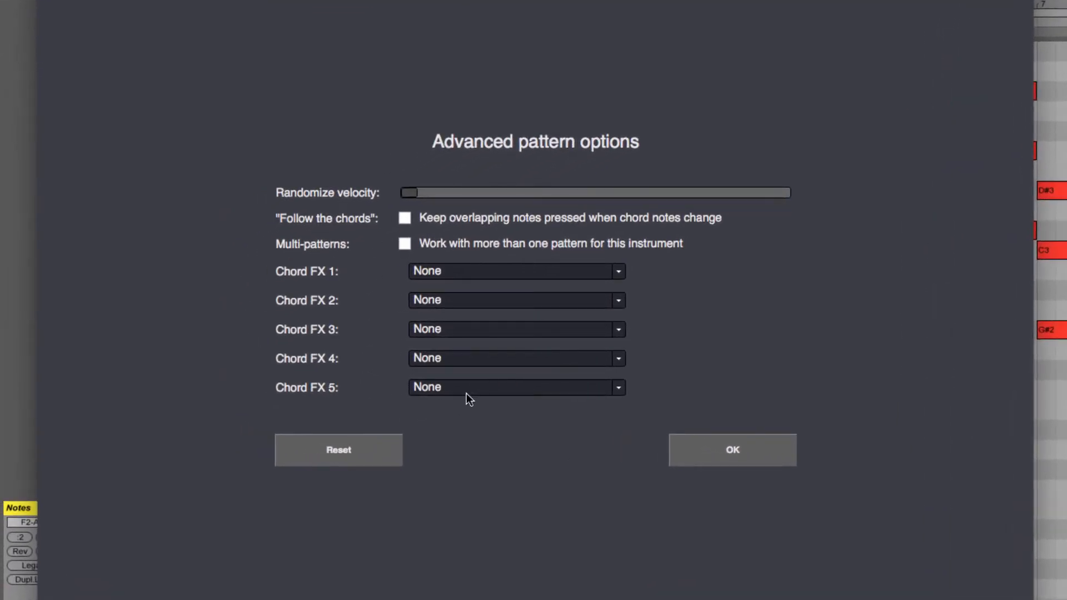
{"action": "left_click", "coordinate": [619, 272]}
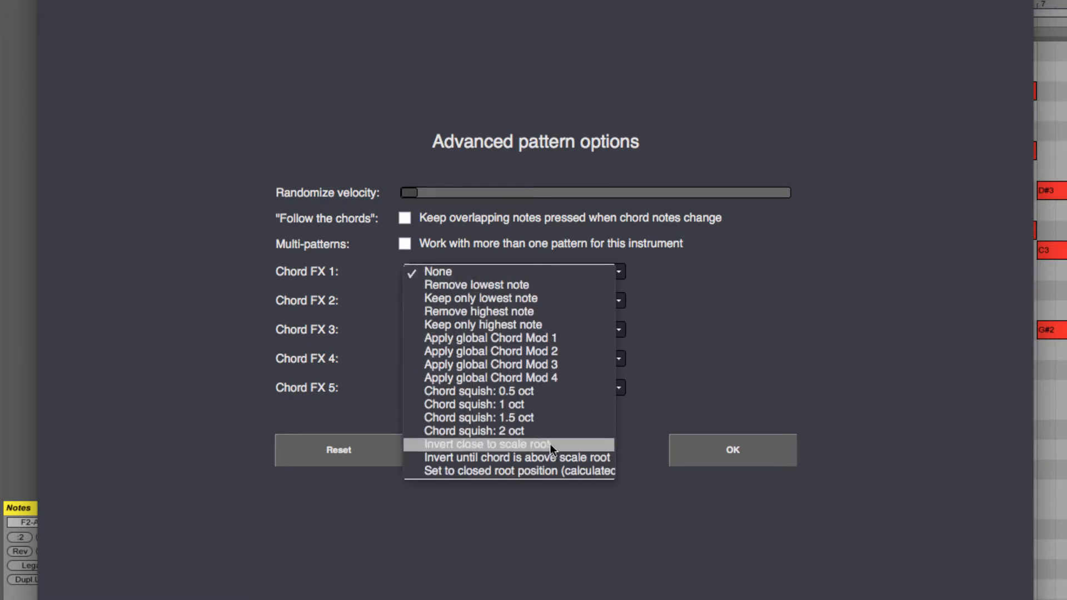
{"action": "left_click", "coordinate": [582, 444]}
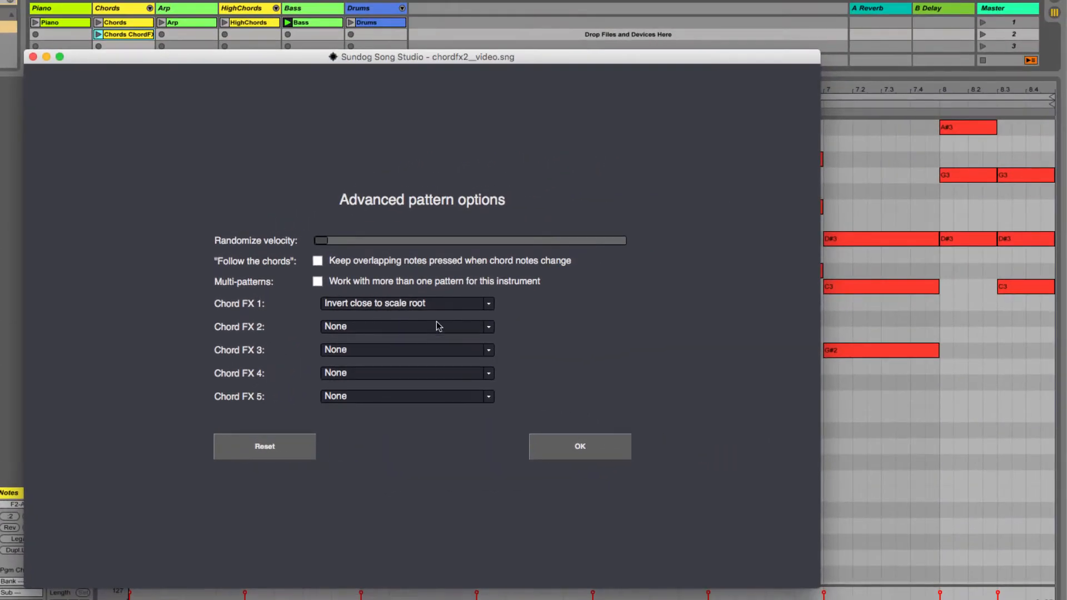
{"action": "left_click", "coordinate": [565, 446]}
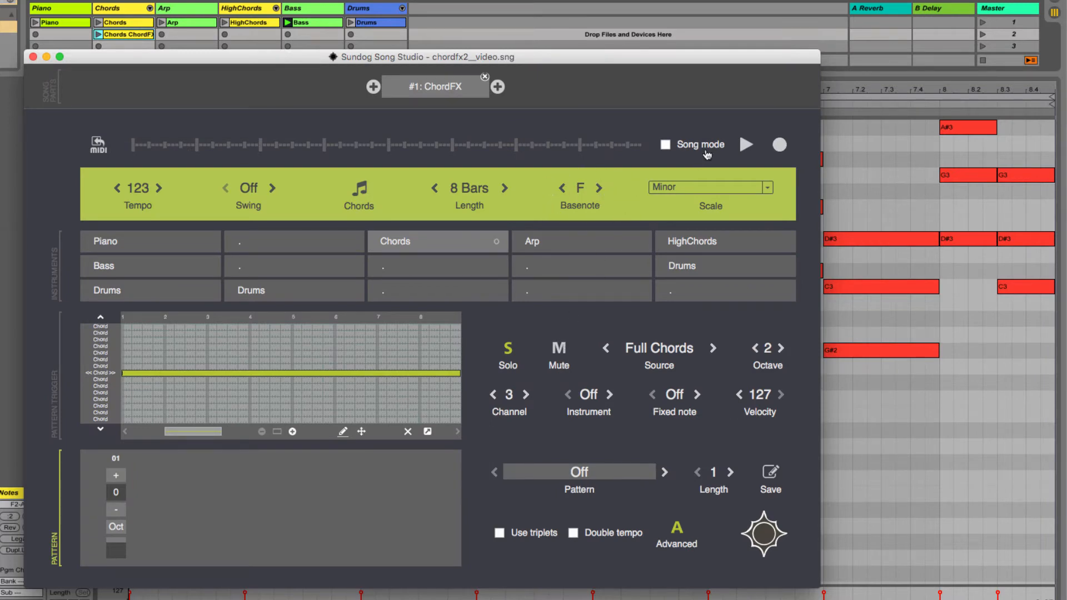
{"action": "left_click", "coordinate": [745, 145]}
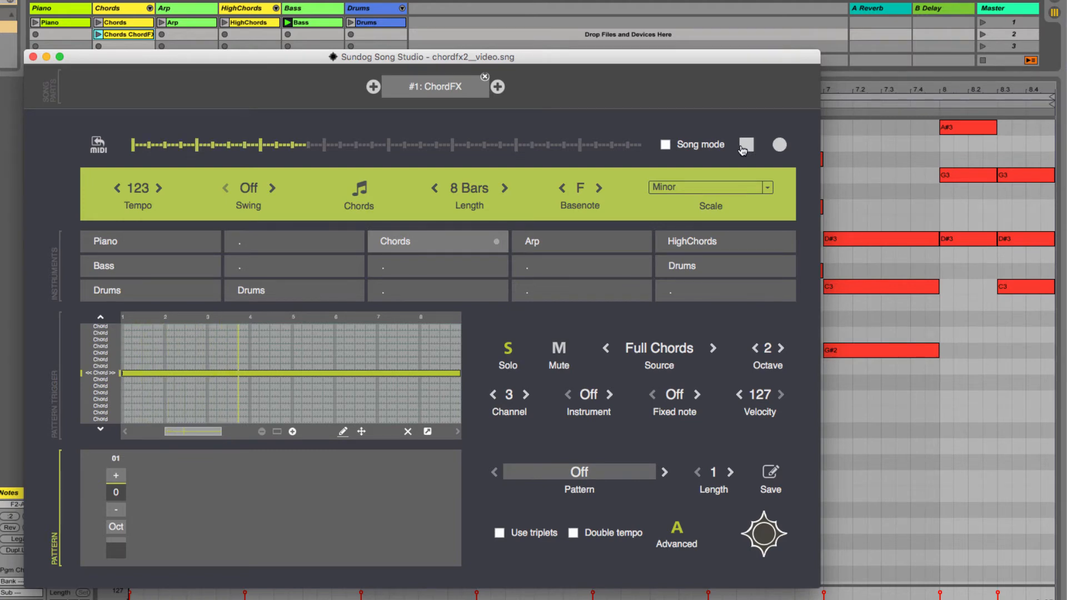
{"action": "left_click", "coordinate": [744, 147]}
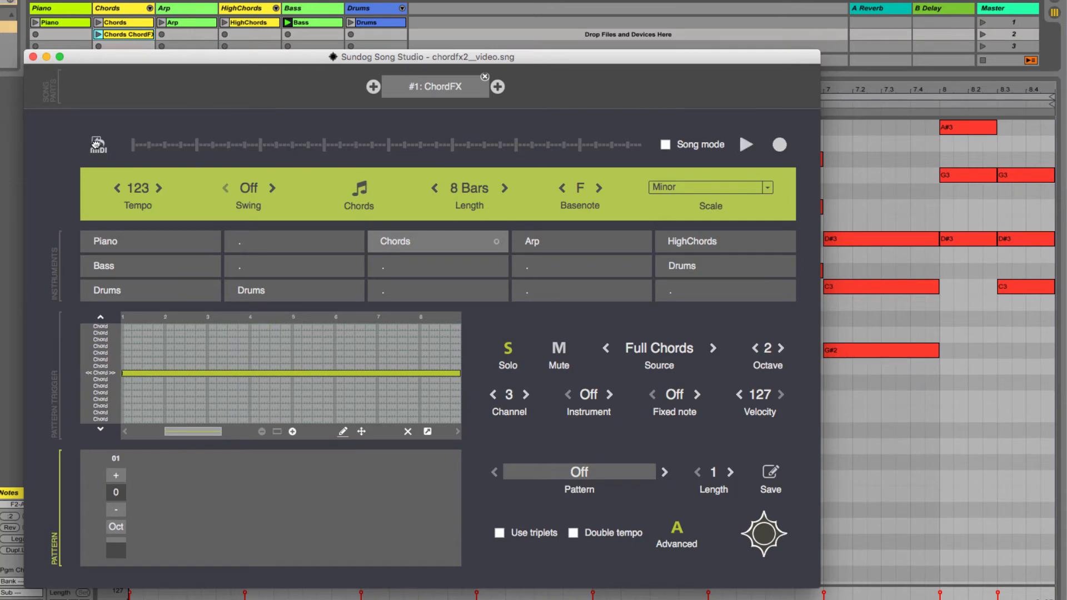
- Export the Chords instrument's MIDI into the third slot of Ableton Live's Chords track and play the new clip
{"action": "left_click_drag", "start_coordinate": [96, 144], "coordinate": [121, 45]}
{"action": "left_click", "coordinate": [123, 46]}
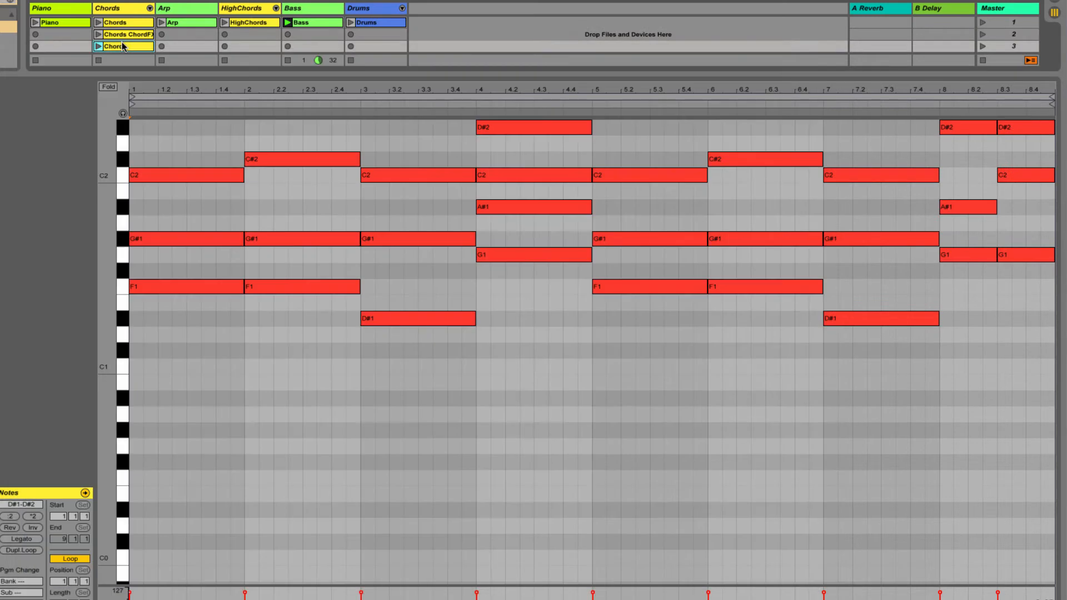
{"action": "left_click", "coordinate": [98, 46]}
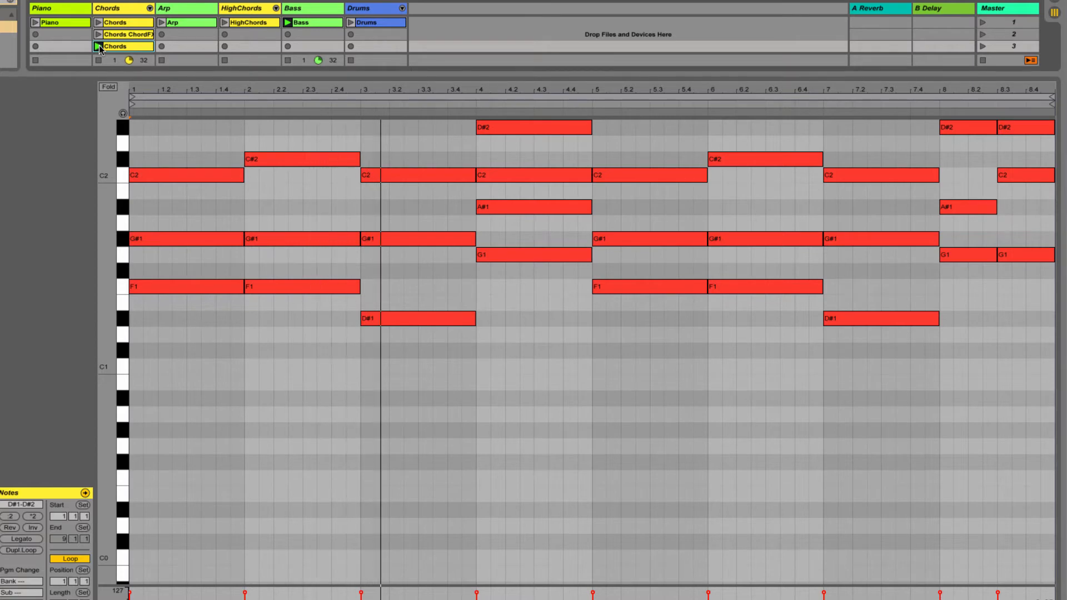
- Switch to Sundog Song Studio, make the HighChords instrument follow the chords, and solo it during playback
{"action": "key", "text": "super+Tab"}
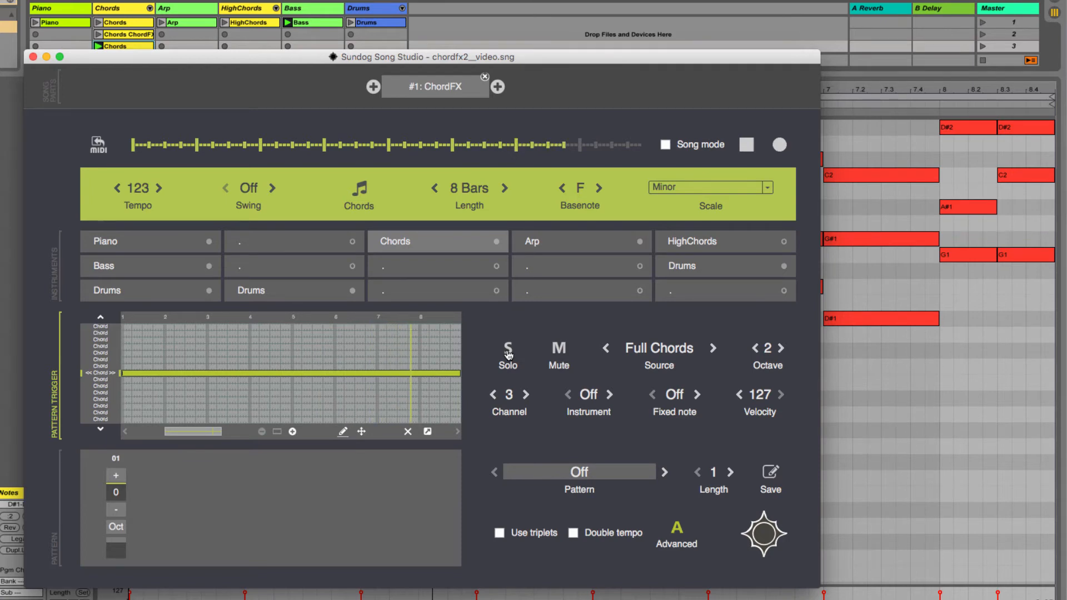
{"action": "key", "text": "space"}
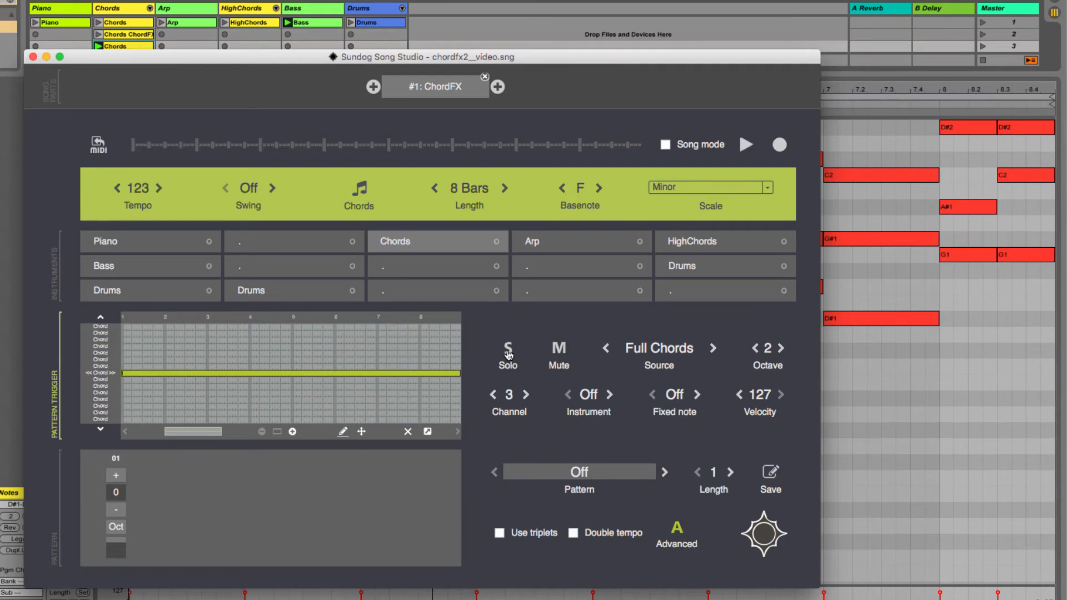
{"action": "left_click", "coordinate": [723, 246]}
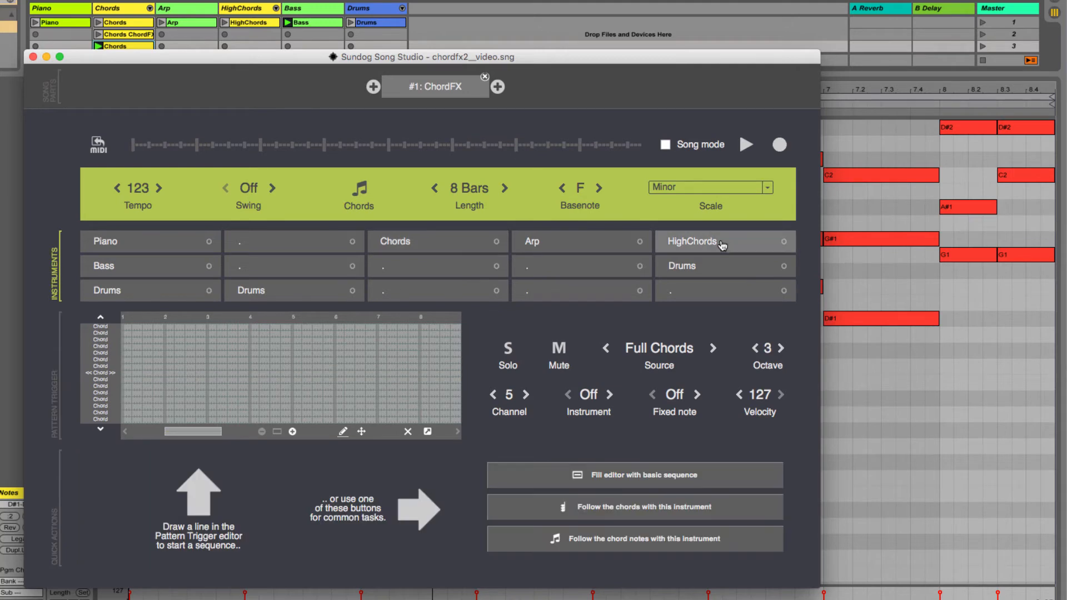
{"action": "left_click", "coordinate": [639, 508]}
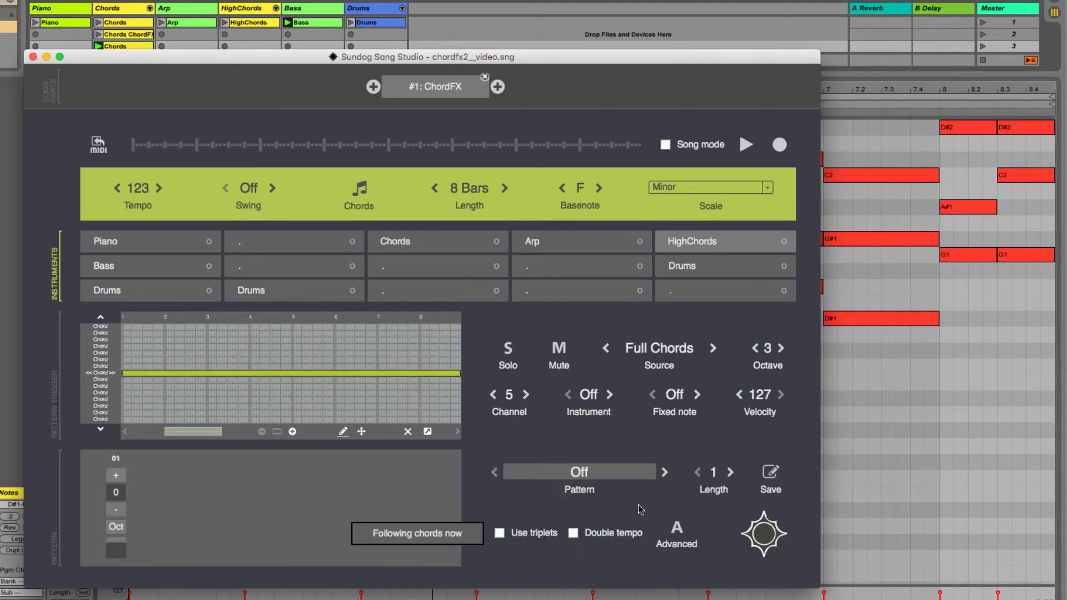
{"action": "key", "text": "space"}
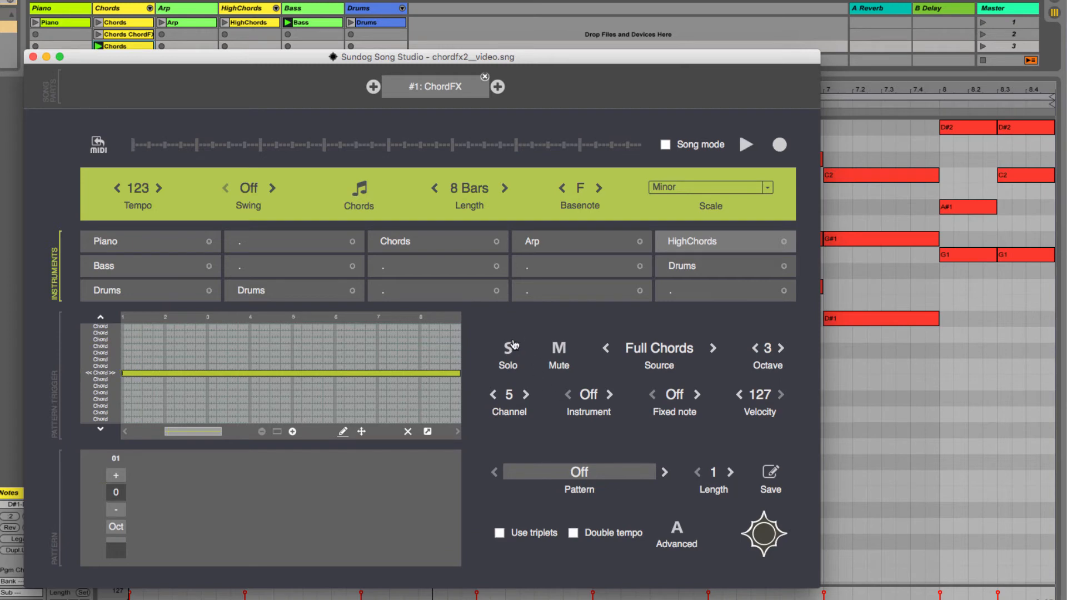
{"action": "left_click", "coordinate": [509, 349]}
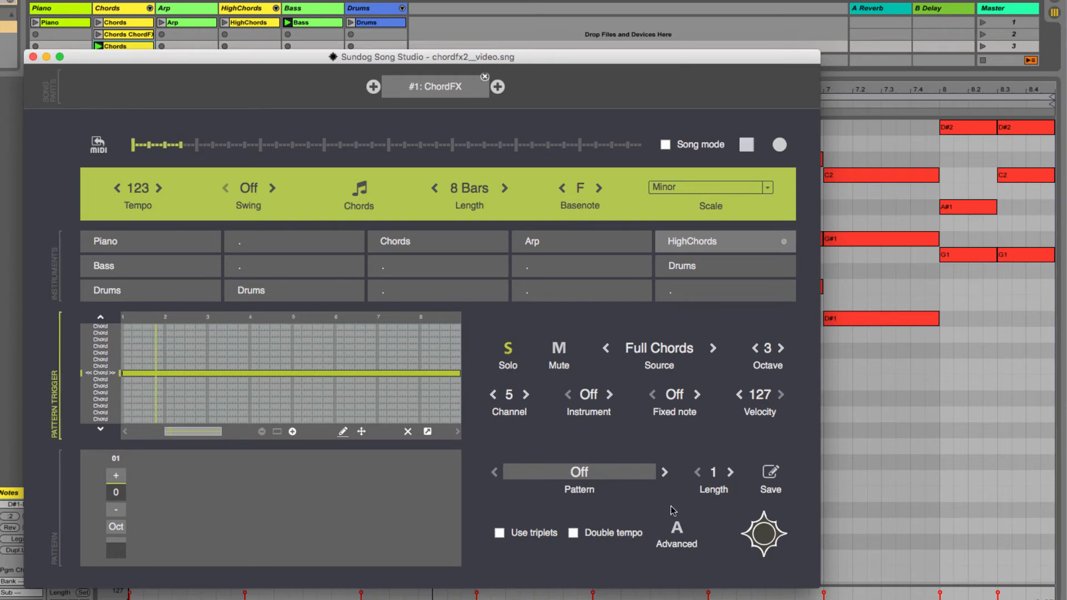
{"action": "key", "text": "space"}
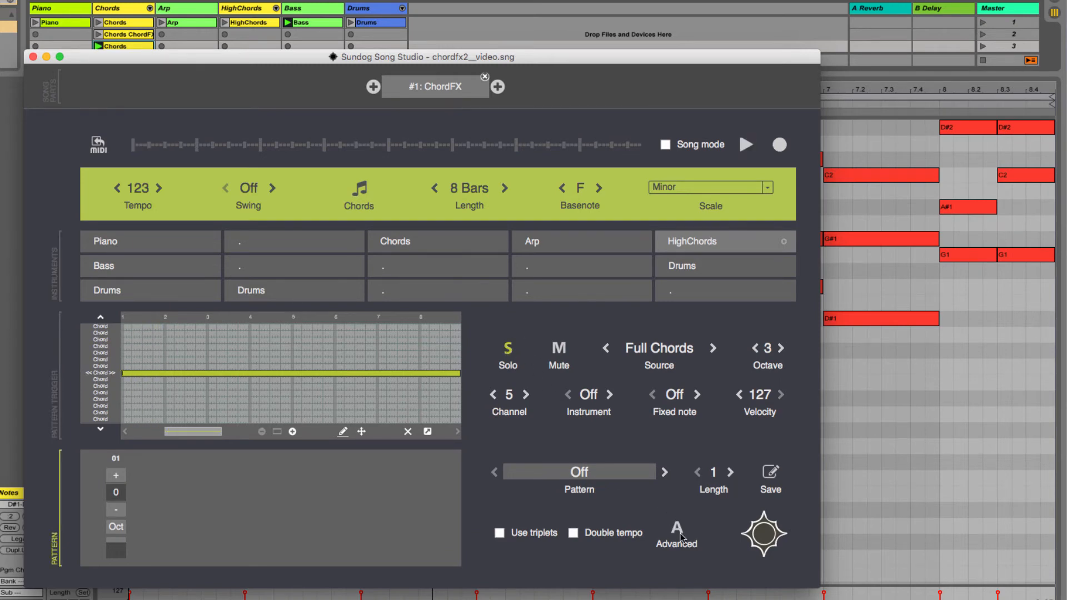
- Set the HighChords instrument's Chord FX 1 to "Invert close to scale root" and Chord FX 2 to "Apply global Chord Mod 1"
{"action": "left_click", "coordinate": [677, 533]}
{"action": "left_click", "coordinate": [451, 304]}
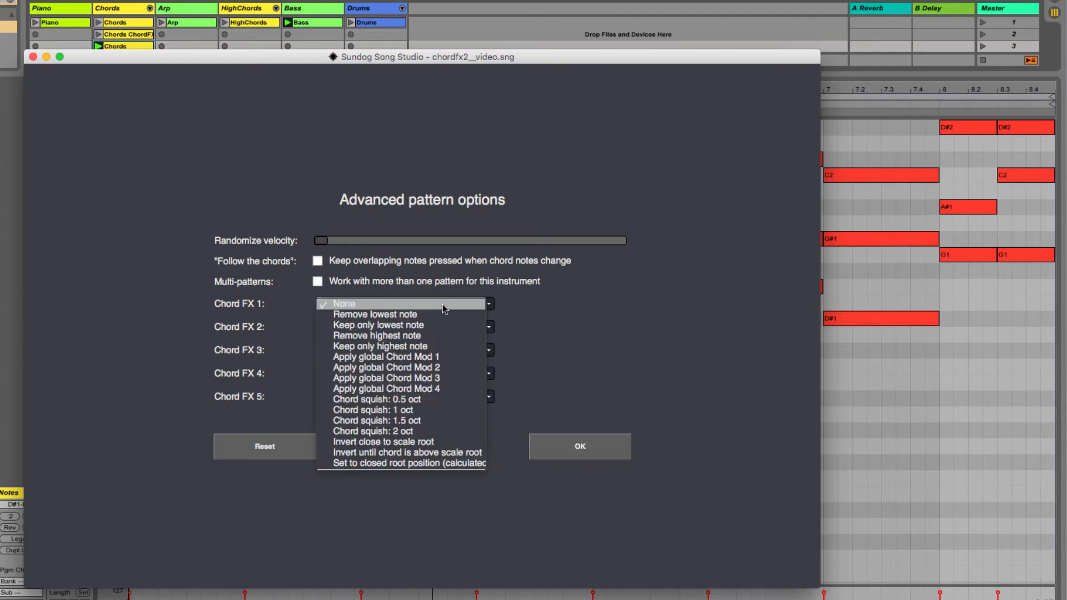
{"action": "left_click", "coordinate": [442, 441]}
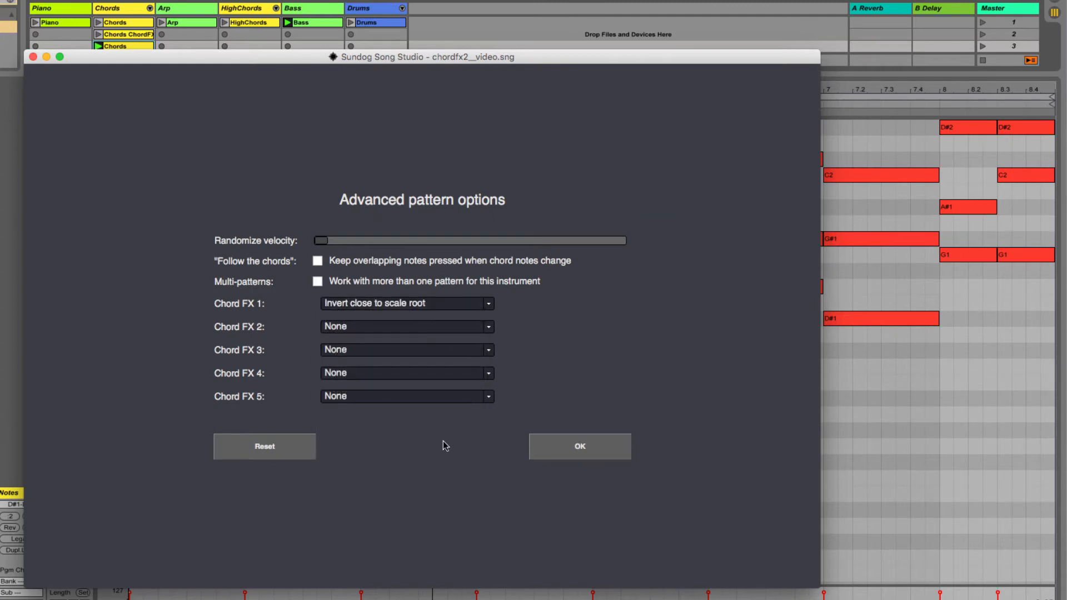
{"action": "left_click", "coordinate": [489, 328]}
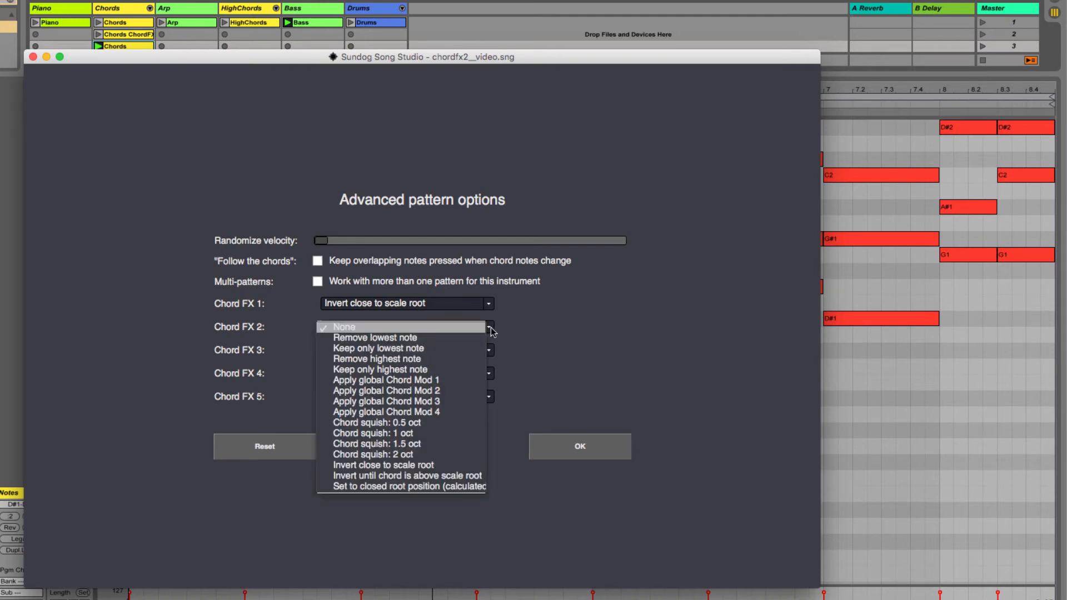
{"action": "left_click", "coordinate": [470, 381]}
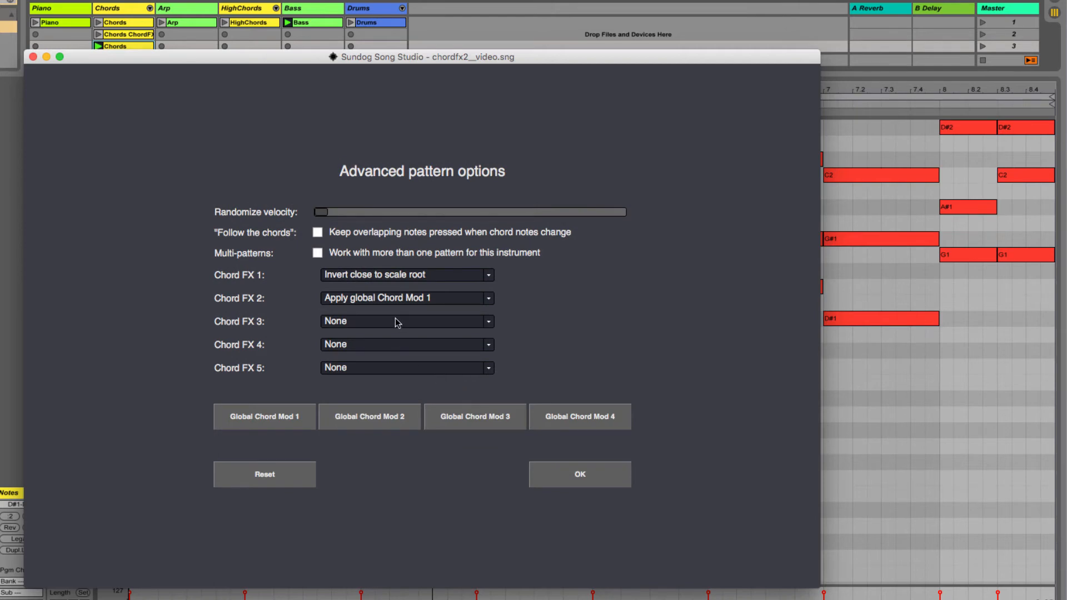
- Load the open 1.cm preset into Global Chord Mod 1, accept the pattern options, and play back the HighChords instrument
{"action": "left_click", "coordinate": [290, 418]}
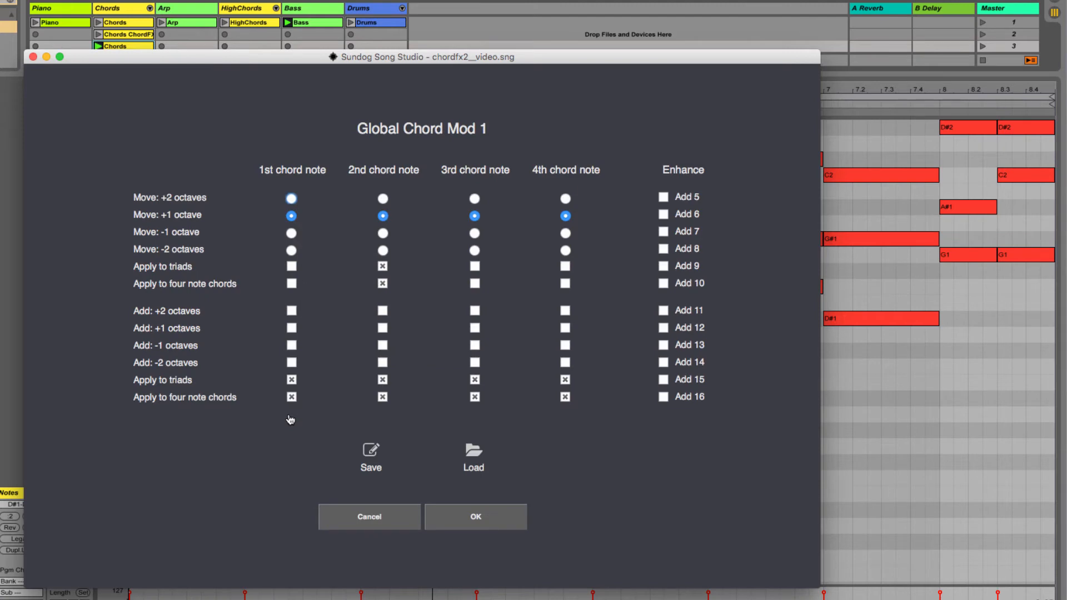
{"action": "left_click", "coordinate": [474, 448]}
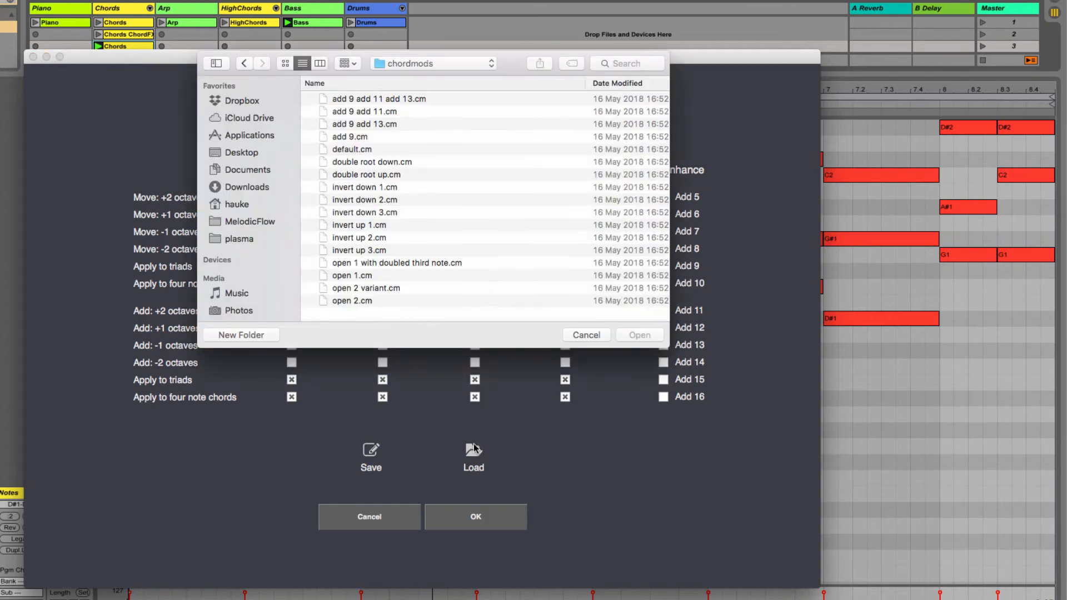
{"action": "left_click", "coordinate": [372, 275]}
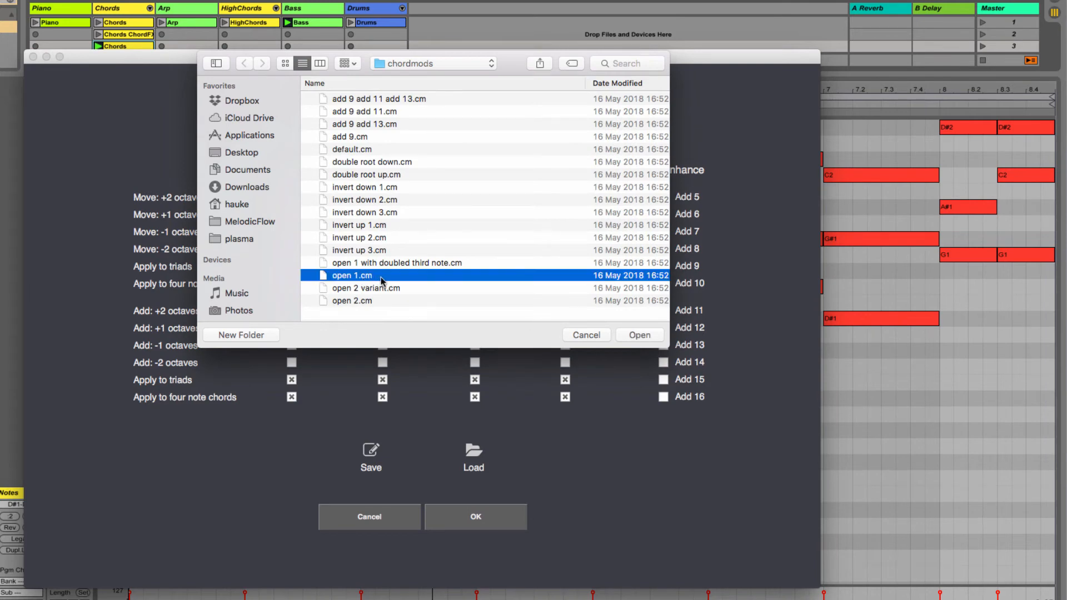
{"action": "double_click", "coordinate": [381, 276]}
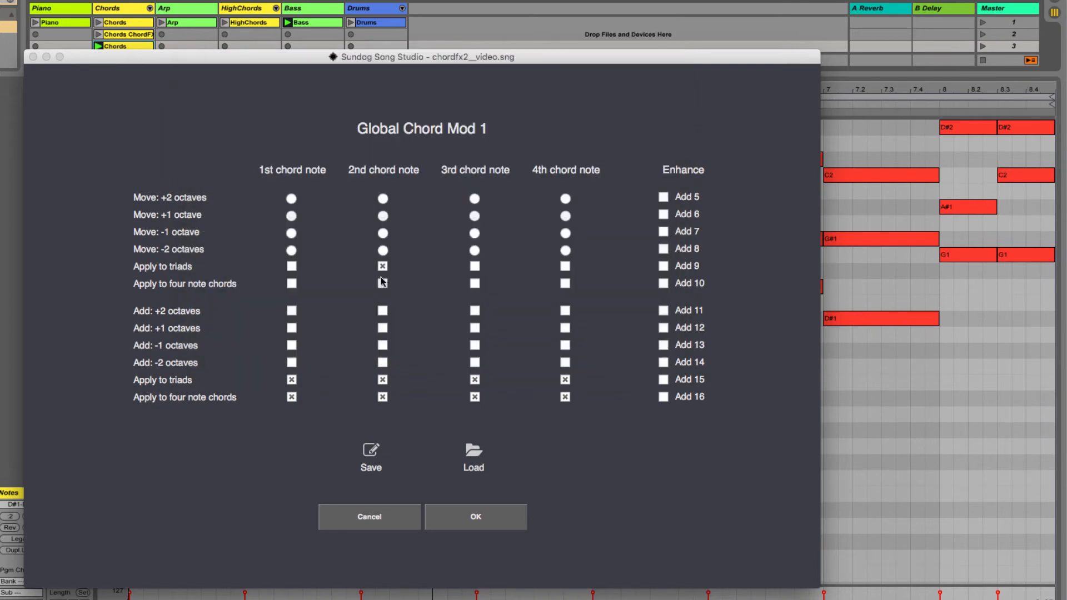
{"action": "left_click", "coordinate": [476, 518]}
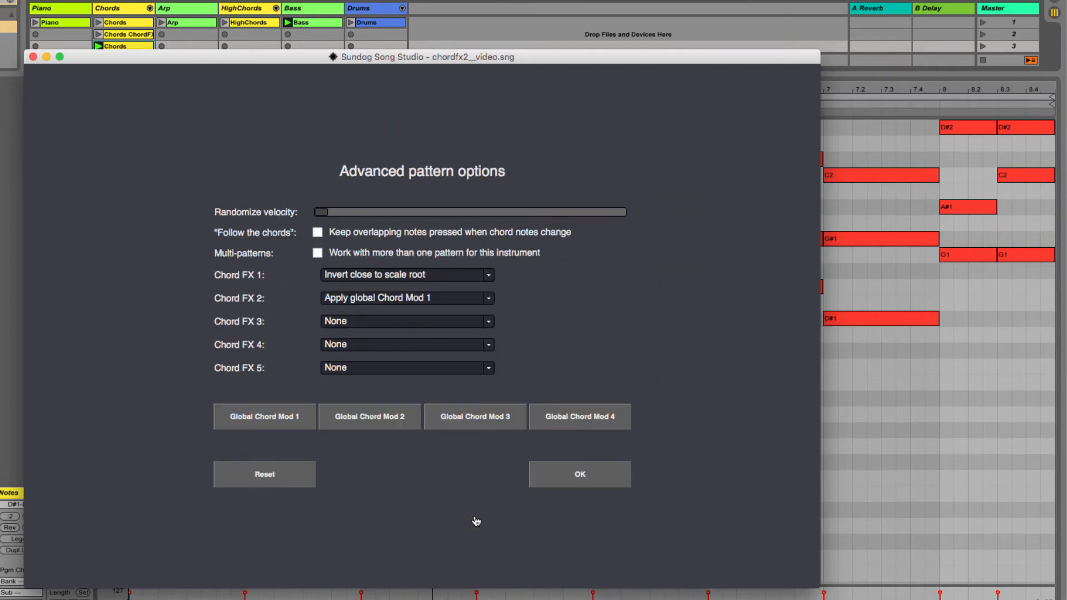
{"action": "left_click", "coordinate": [561, 481]}
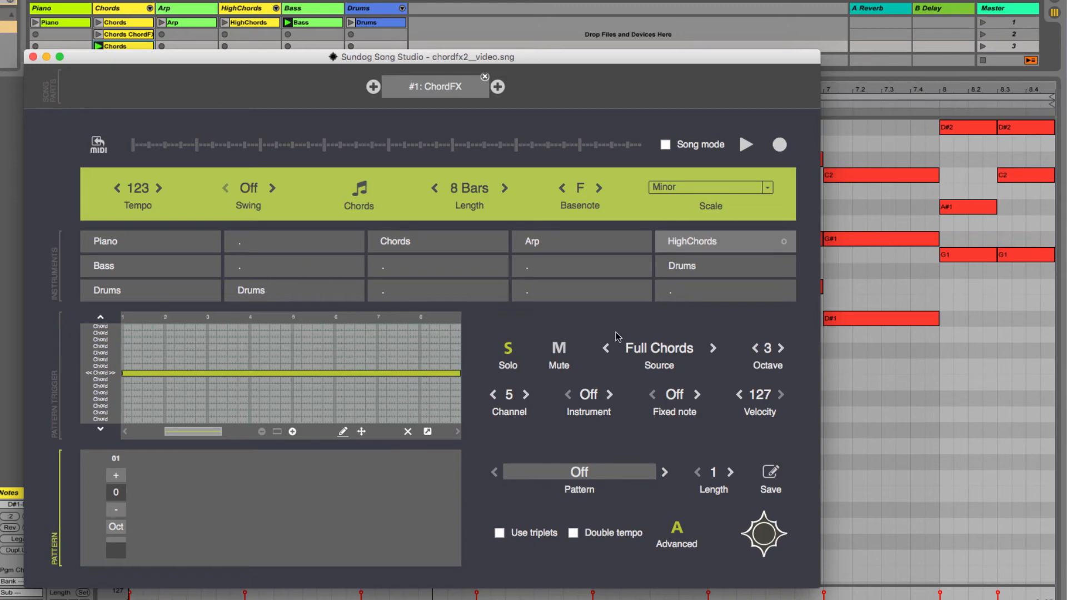
{"action": "key", "text": "space"}
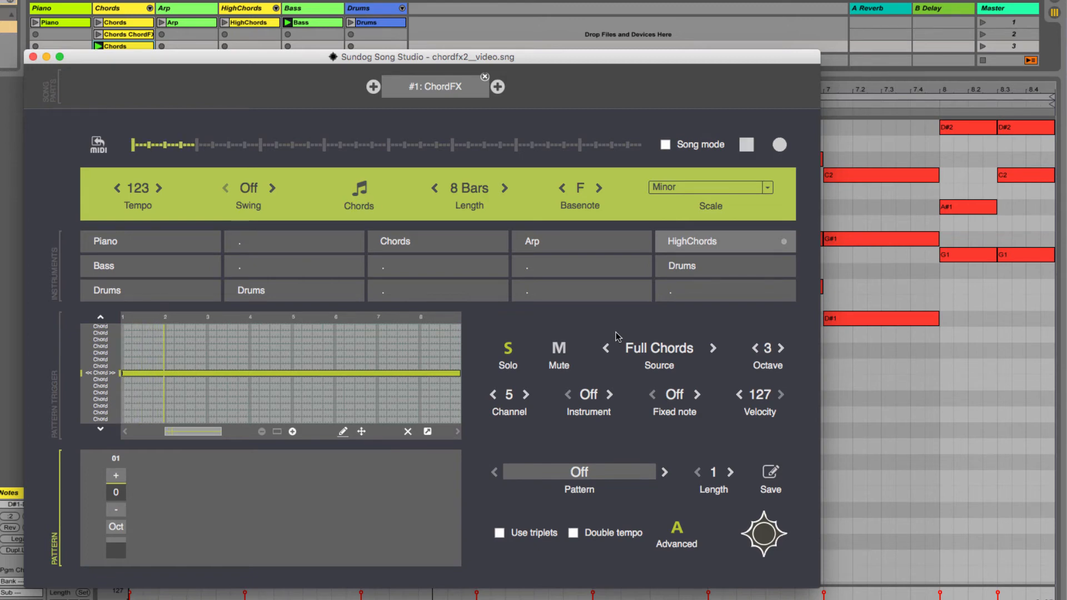
{"action": "key", "text": "space"}
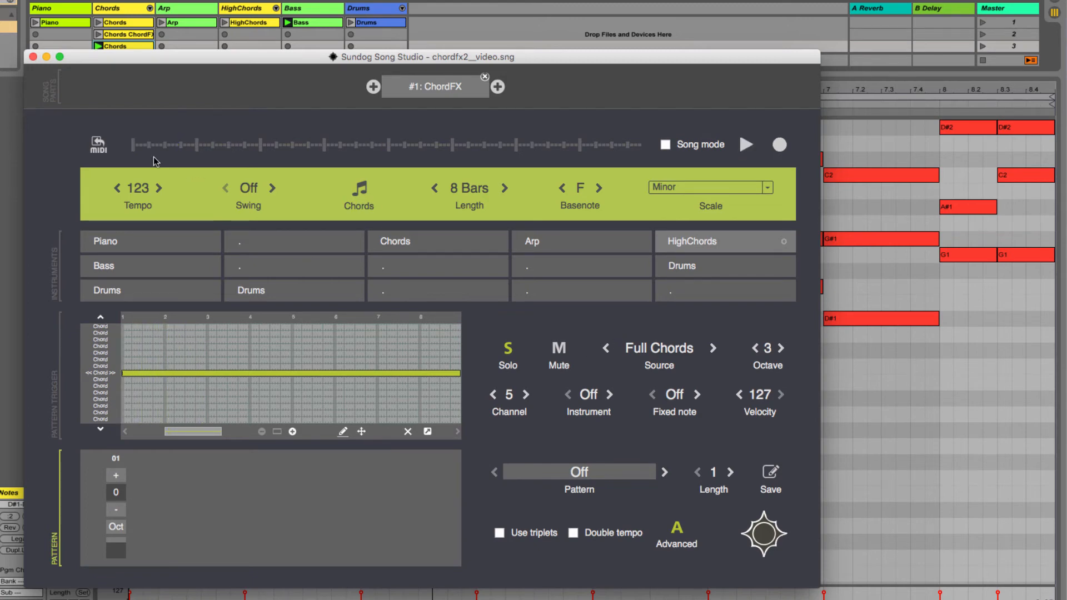
- Export the HighChords MIDI into the second slot of Ableton Live's HighChords track and compare it with the third Chords clip
{"action": "left_click_drag", "start_coordinate": [98, 143], "coordinate": [251, 34]}
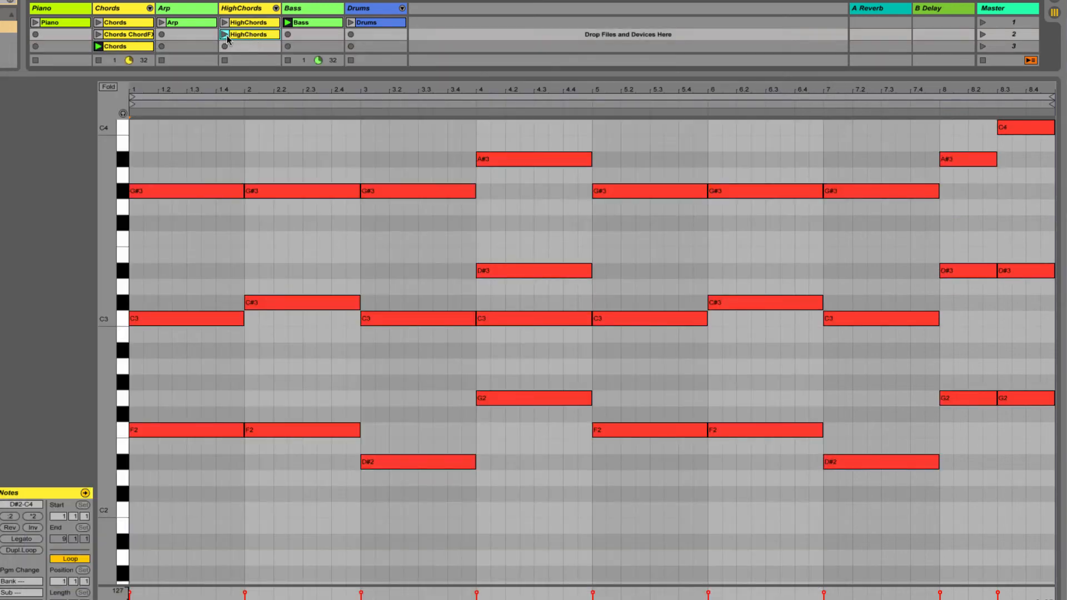
{"action": "left_click", "coordinate": [131, 47]}
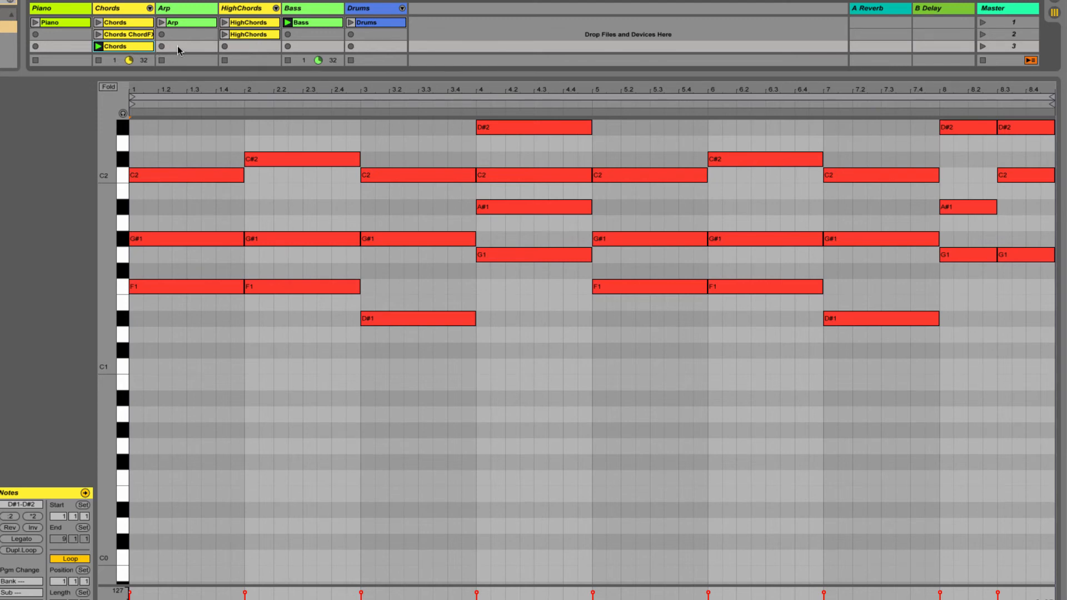
{"action": "left_click", "coordinate": [245, 36]}
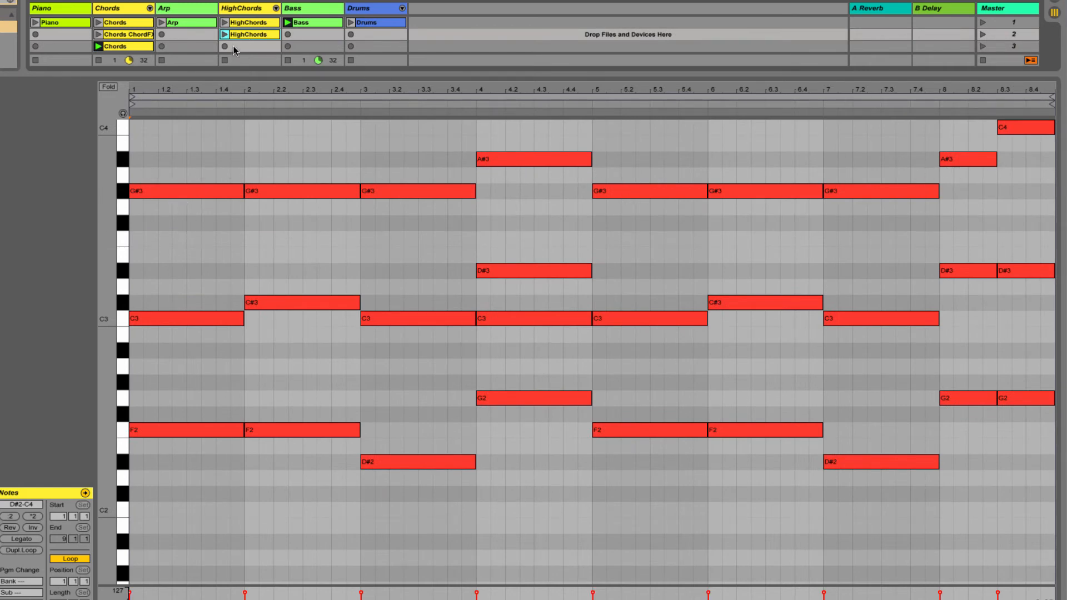
- Switch back to Sundog Song Studio, turn off solo for HighChords, and play all instruments together
{"action": "key", "text": "super+Tab"}
{"action": "left_click", "coordinate": [512, 349]}
{"action": "key", "text": "space"}
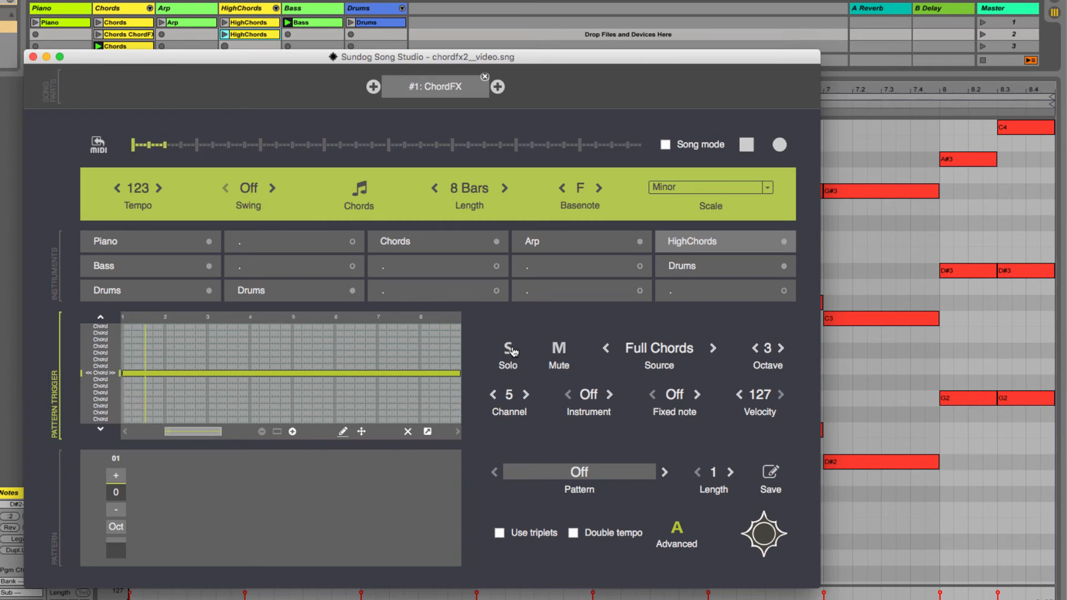
{"action": "key", "text": "space"}
- Export the song part's MIDI for all instruments into the fourth scene of Ableton Live, starting at the Piano track
{"action": "left_click_drag", "start_coordinate": [311, 59], "coordinate": [313, 87]}
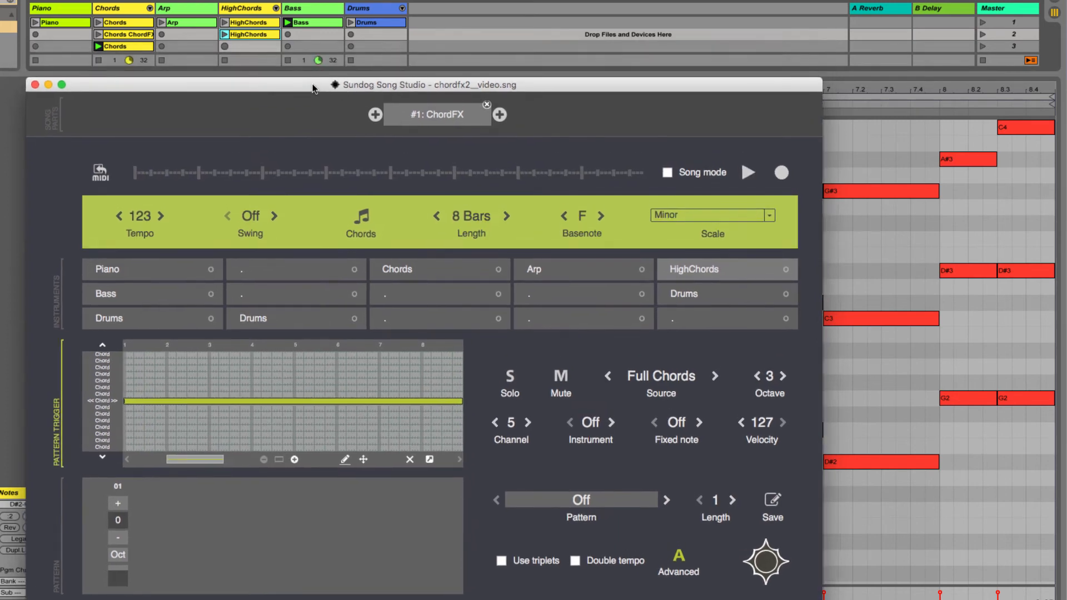
{"action": "scroll", "coordinate": [191, 34], "scroll_direction": "down", "scroll_amount": 1}
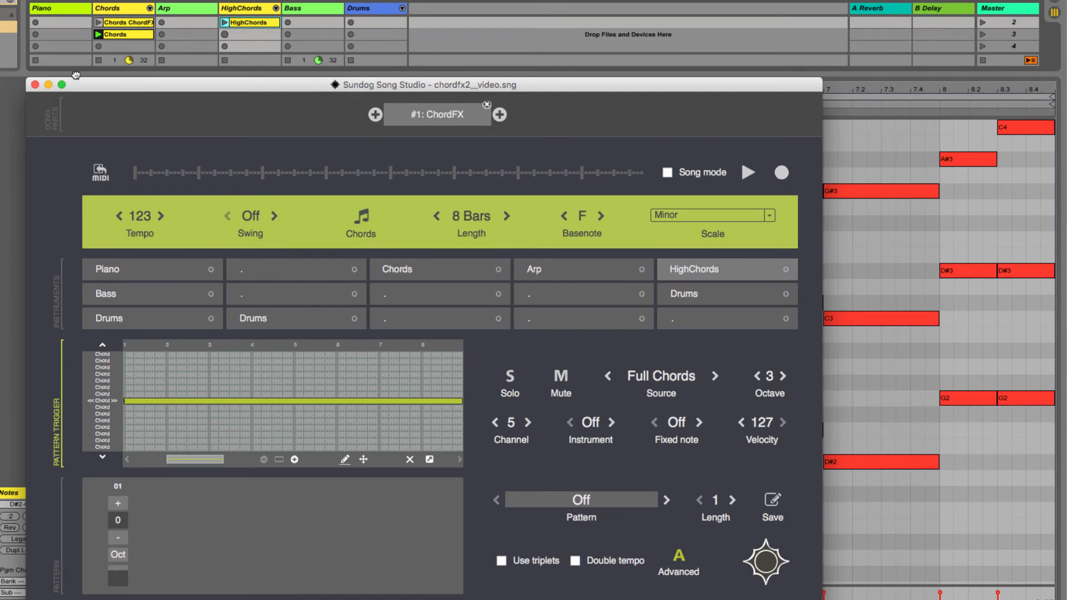
{"action": "left_click_drag", "start_coordinate": [76, 75], "coordinate": [82, 42]}
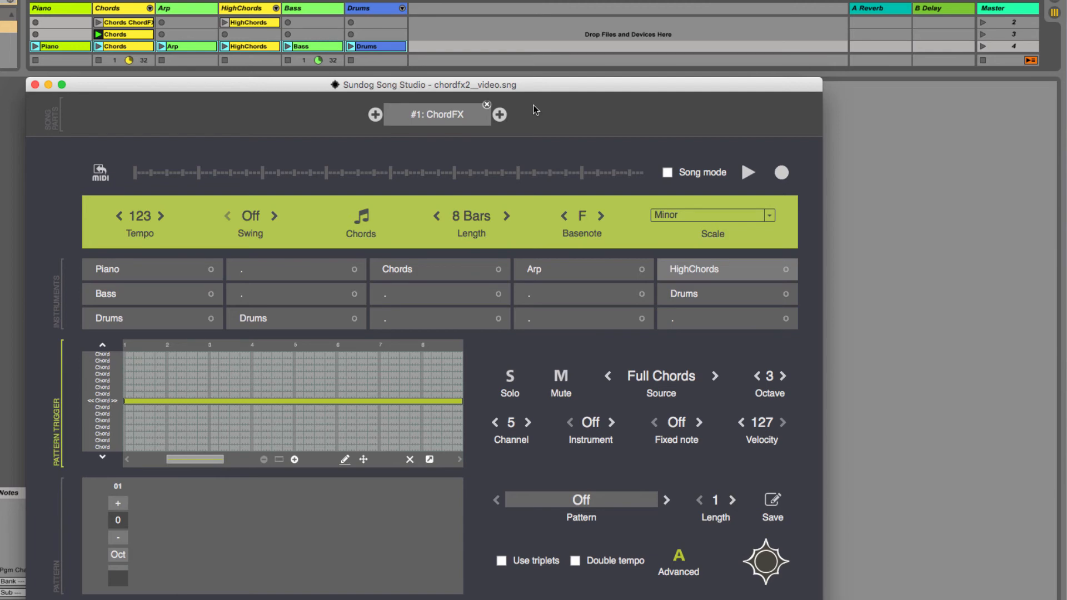
- Add a copy of the ChordFX song part after the original and inspect the second and third chords of its progression
{"action": "left_click", "coordinate": [500, 114]}
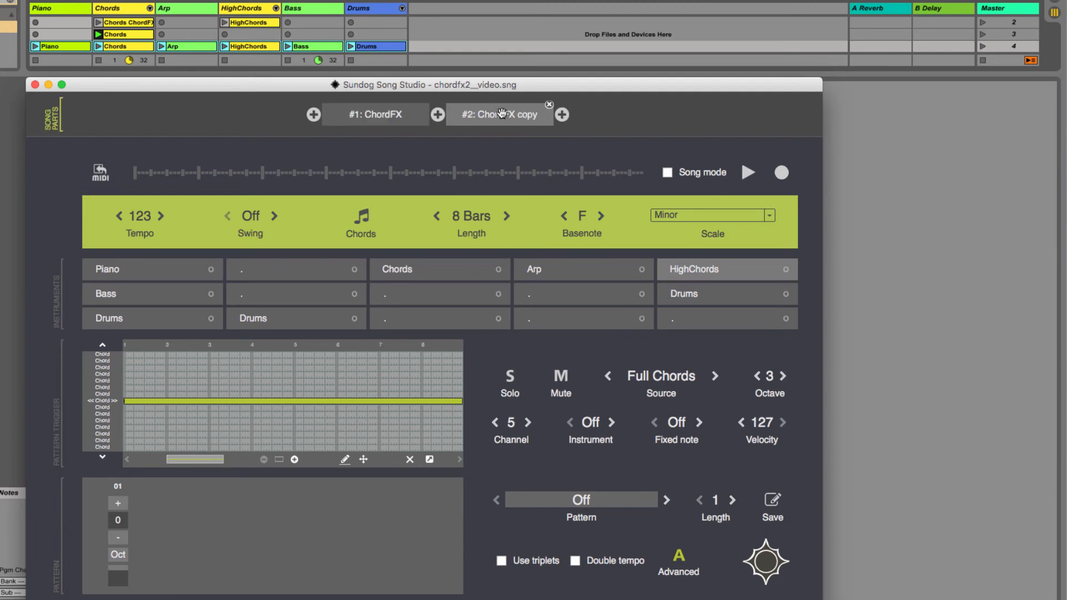
{"action": "left_click", "coordinate": [362, 217]}
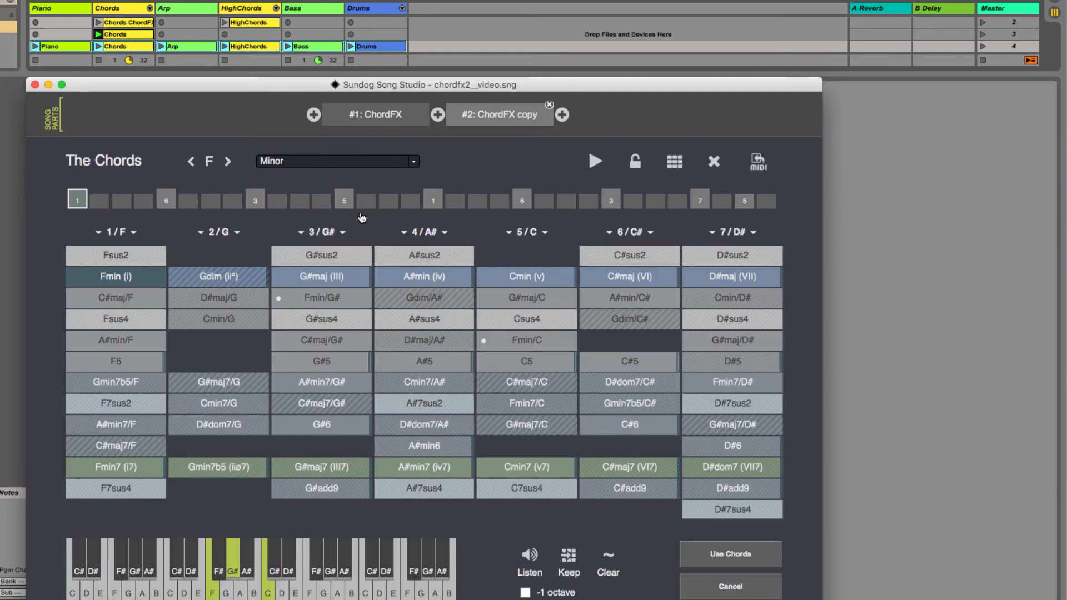
{"action": "left_click", "coordinate": [166, 200]}
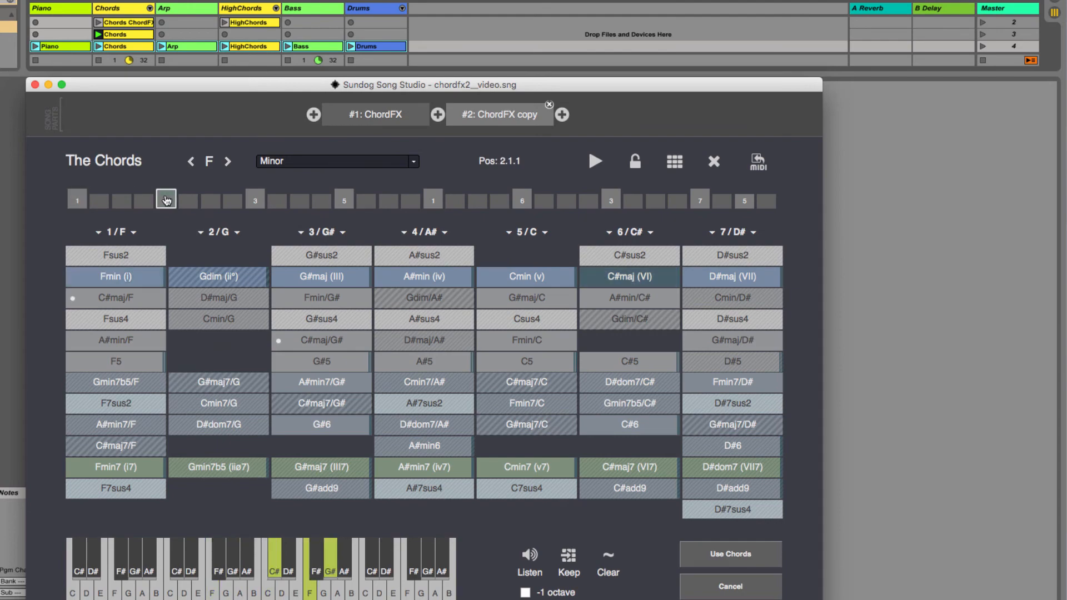
{"action": "left_click", "coordinate": [257, 203]}
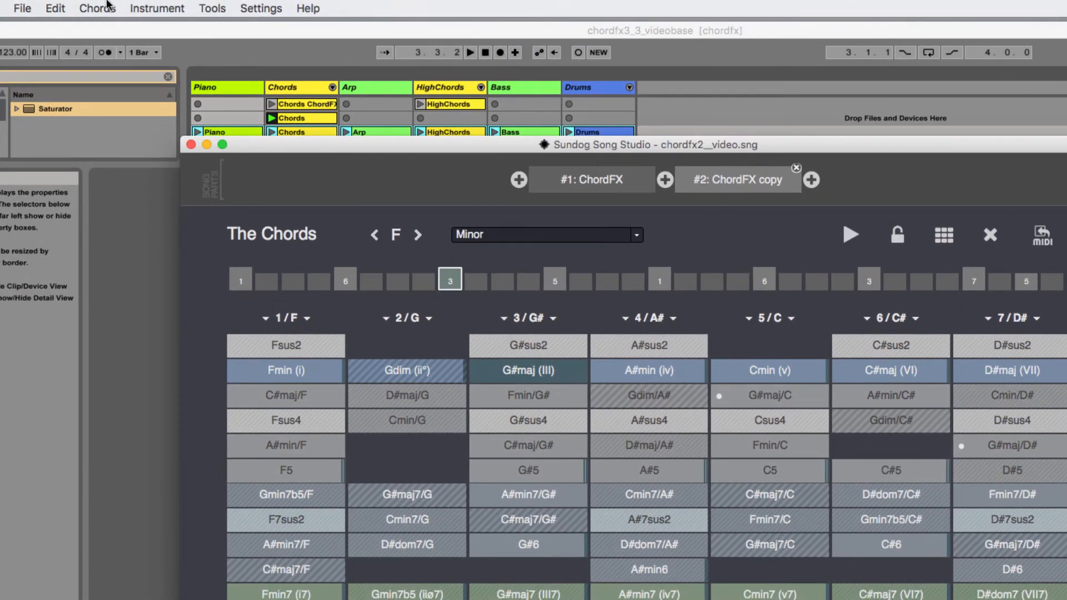
- Minimize finger movement in the copied part's chord progression, preview and apply the chords, and play the part with all instruments
{"action": "left_click", "coordinate": [99, 8]}
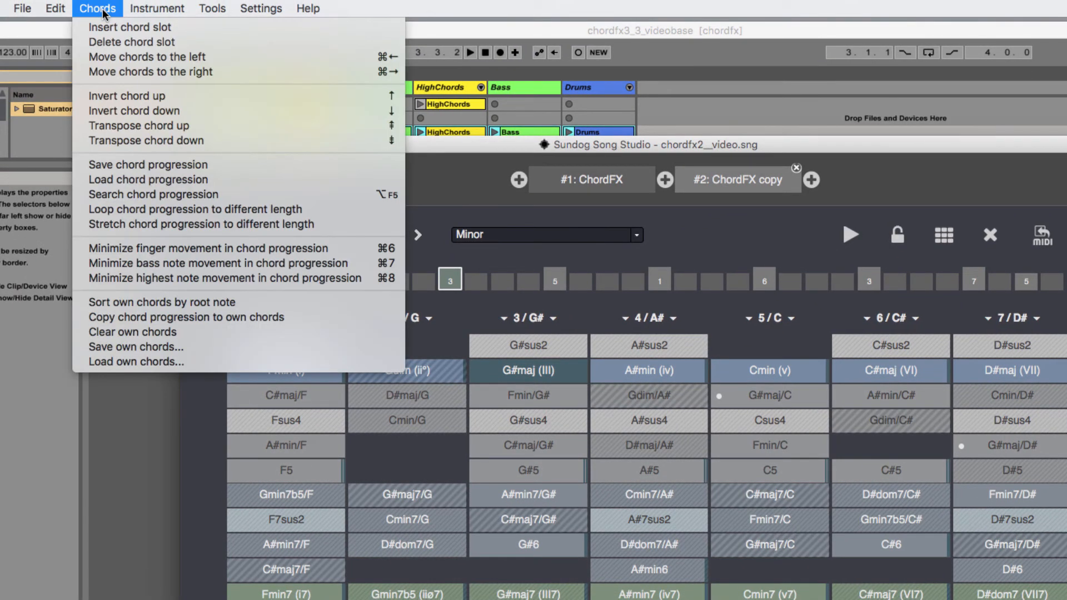
{"action": "left_click", "coordinate": [281, 248]}
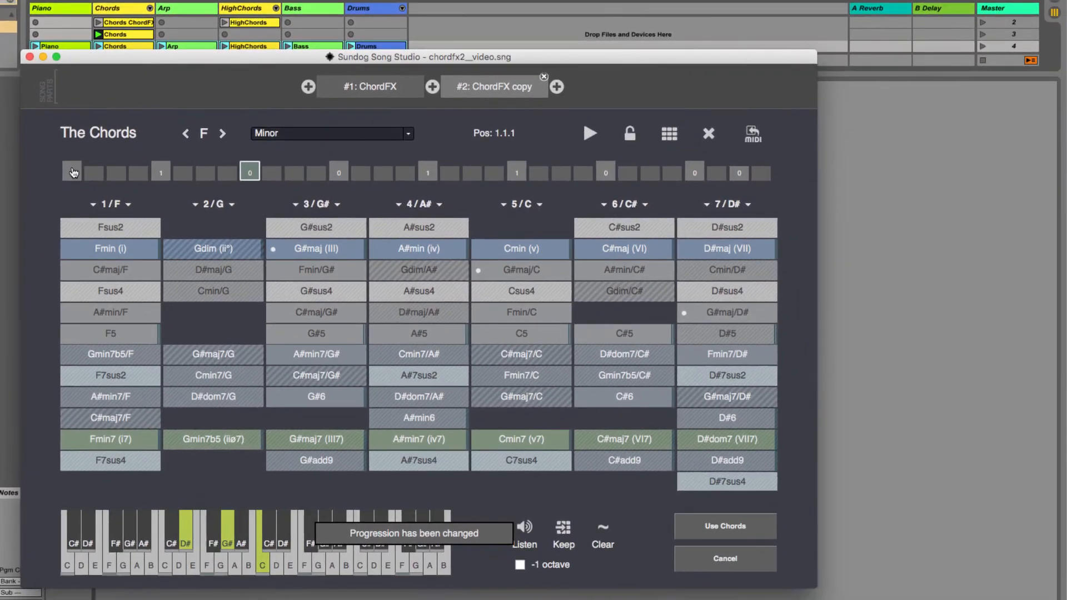
{"action": "left_click", "coordinate": [590, 137]}
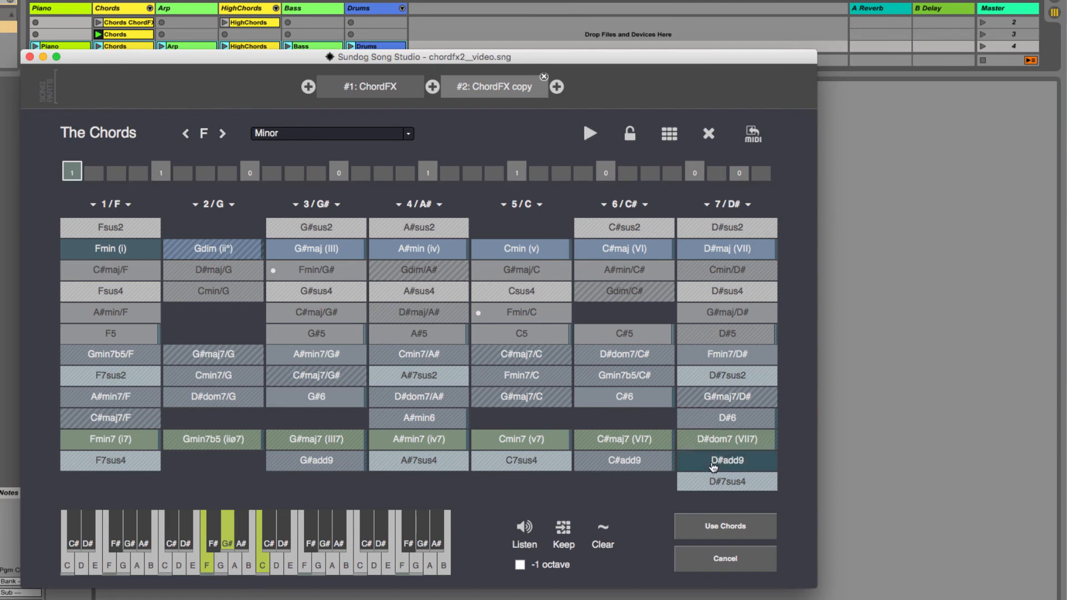
{"action": "left_click", "coordinate": [721, 529]}
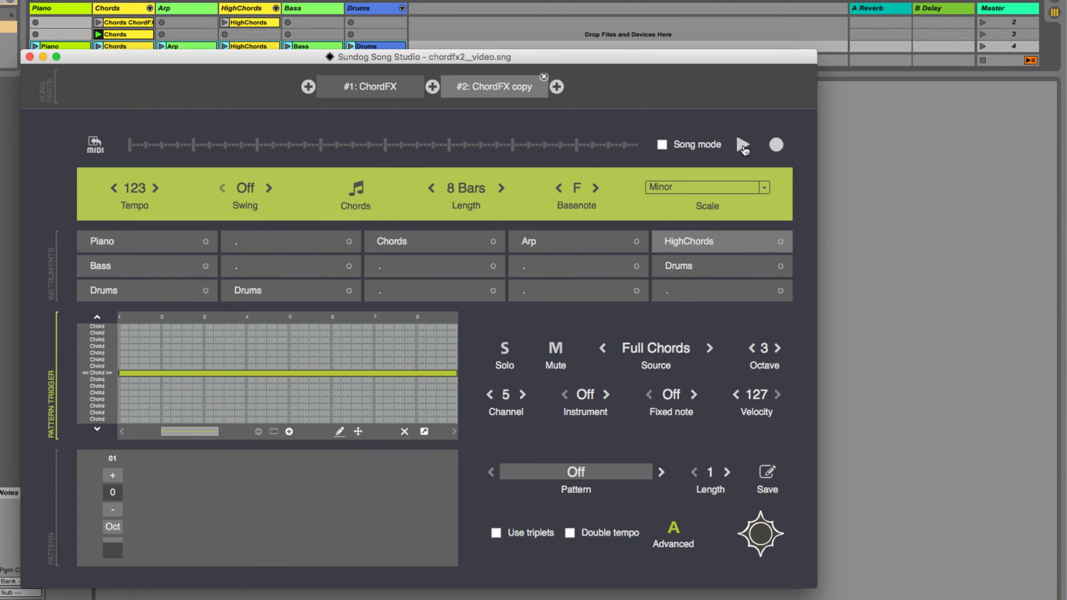
{"action": "left_click", "coordinate": [743, 146]}
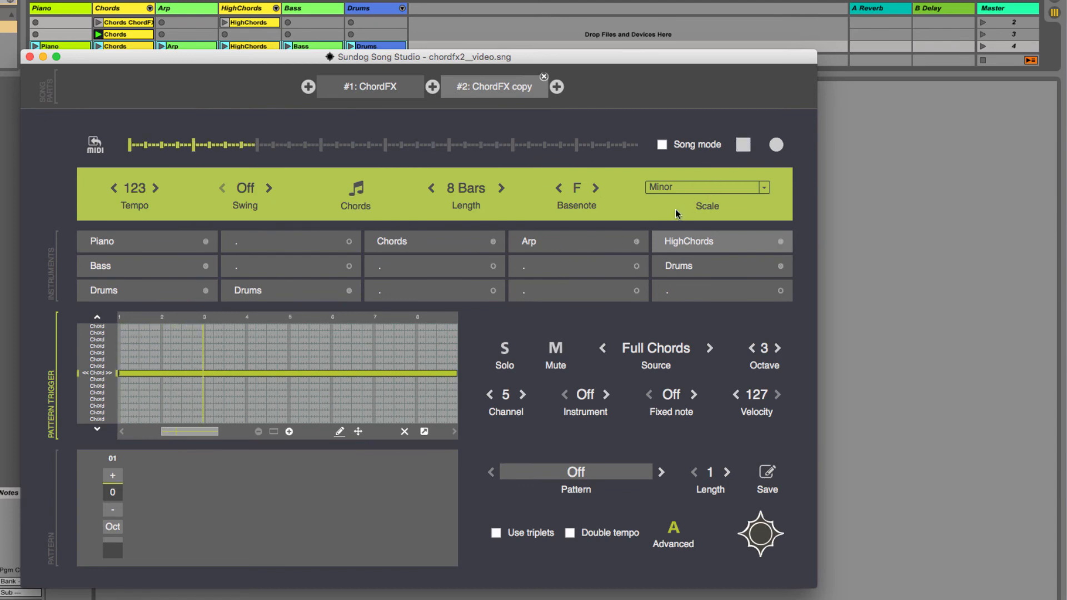
- Stop playback and set the Bass instrument's Chord FX 1 to Set to closed root position (calculated) in its advanced pattern options
{"action": "left_click", "coordinate": [129, 274]}
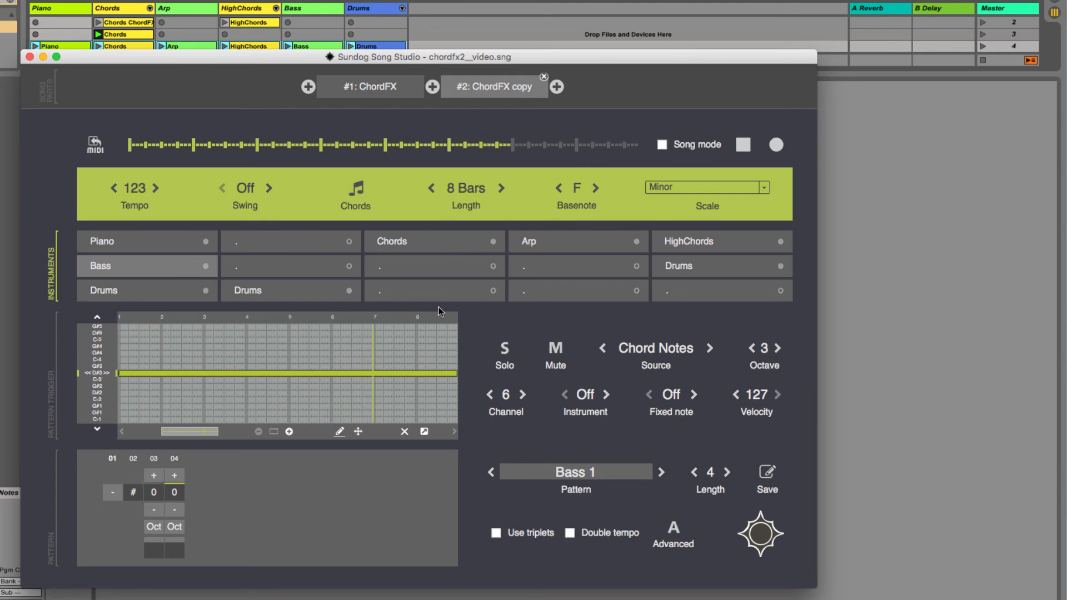
{"action": "key", "text": "space"}
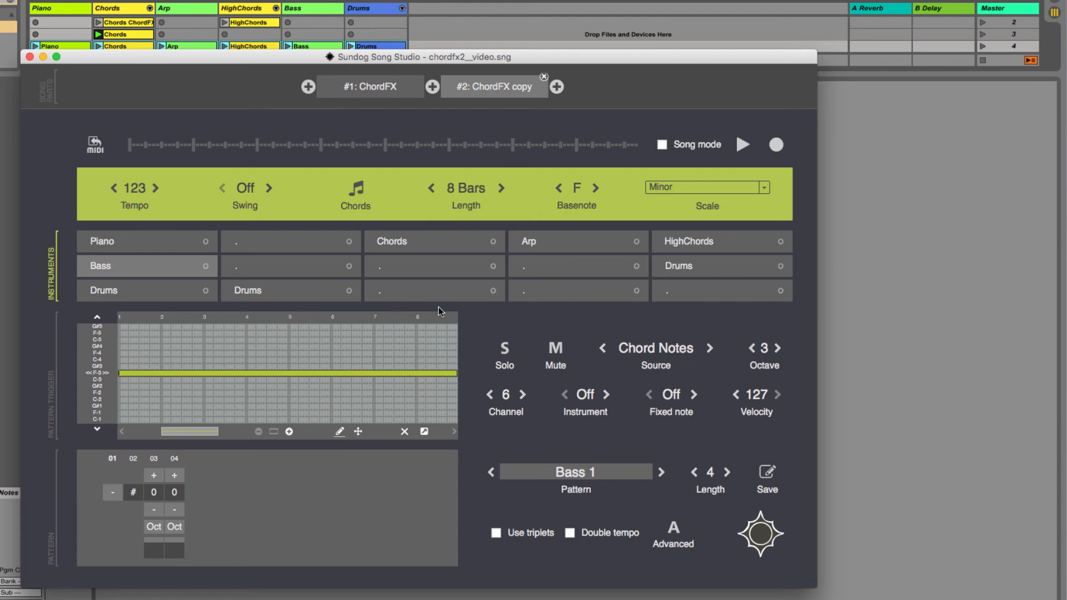
{"action": "left_click", "coordinate": [673, 529]}
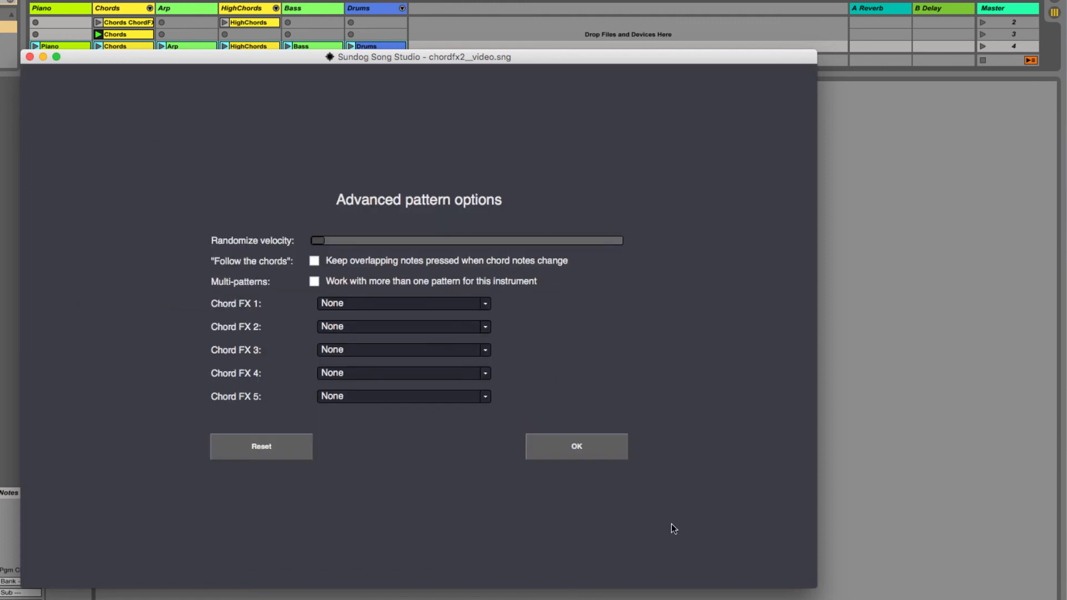
{"action": "left_click", "coordinate": [486, 305]}
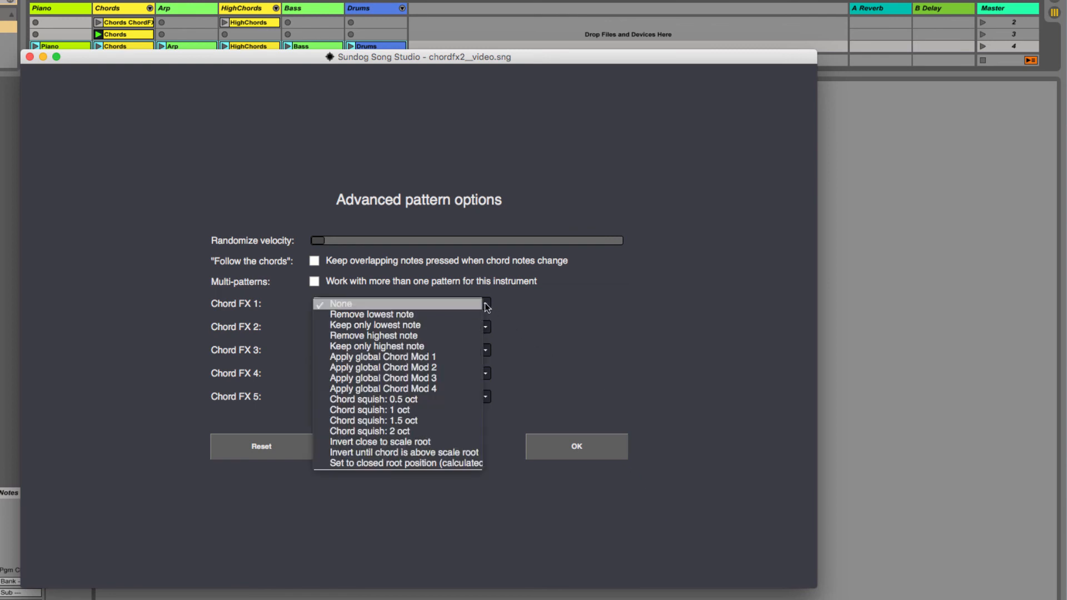
{"action": "left_click", "coordinate": [467, 463]}
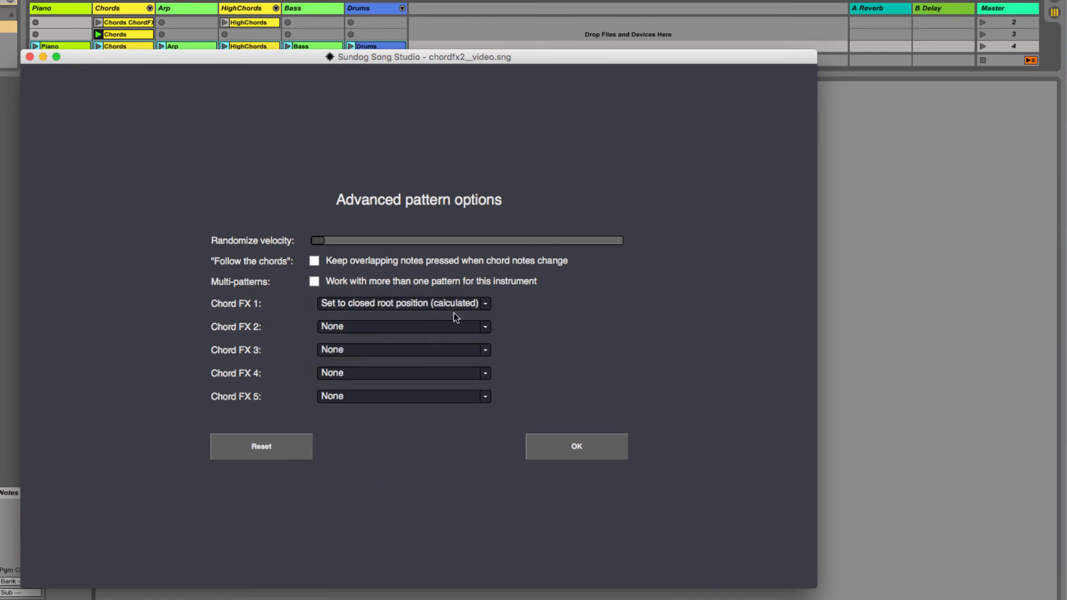
{"action": "left_click", "coordinate": [577, 454]}
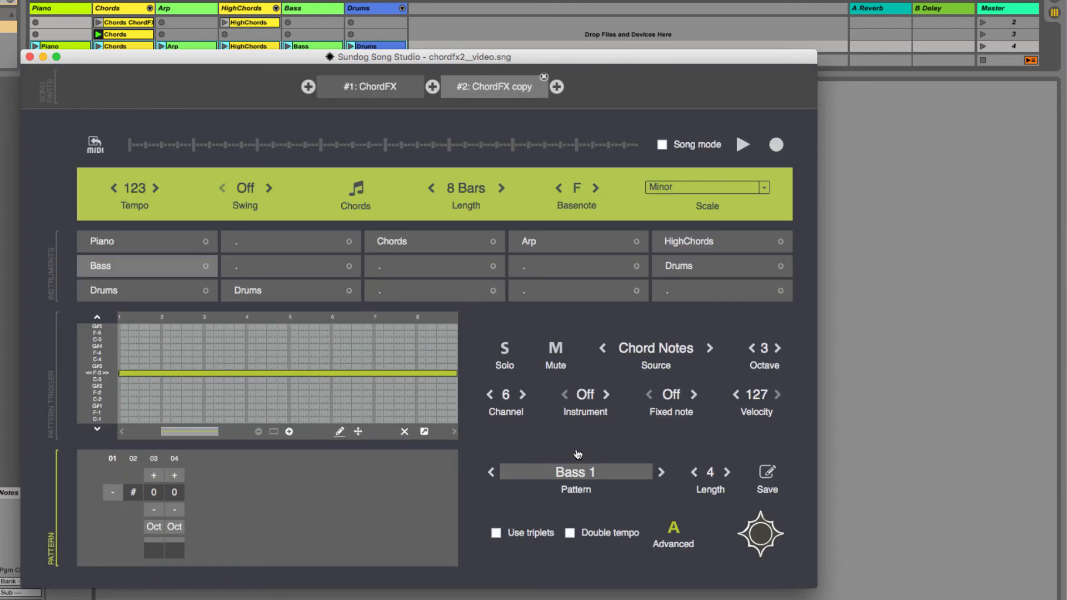
- Play the song part, listen to Bass in solo and again with all instruments, and stop playback
{"action": "key", "text": "space"}
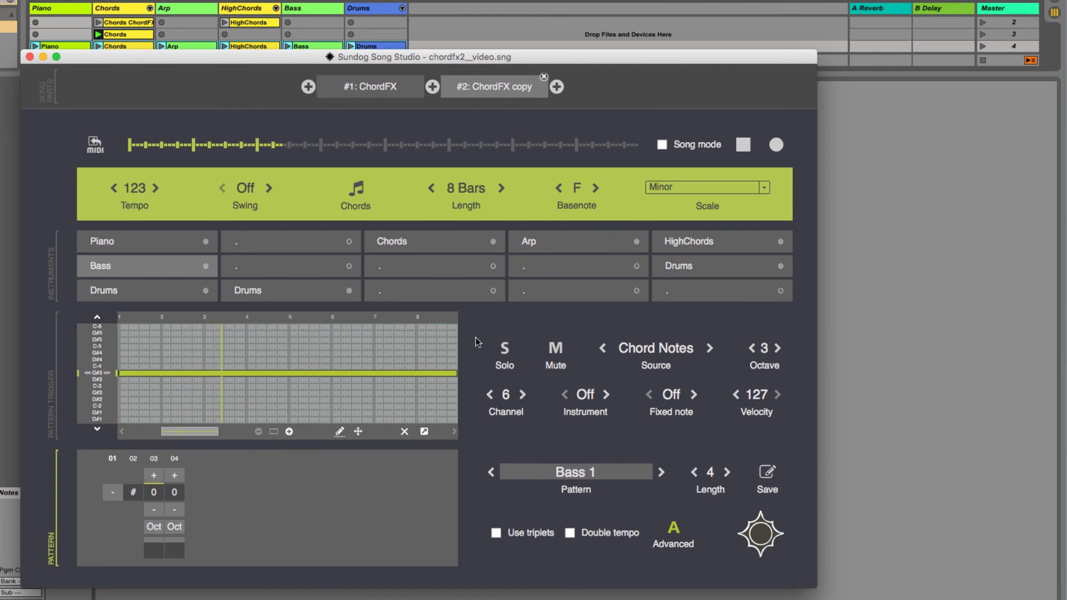
{"action": "left_click", "coordinate": [506, 350]}
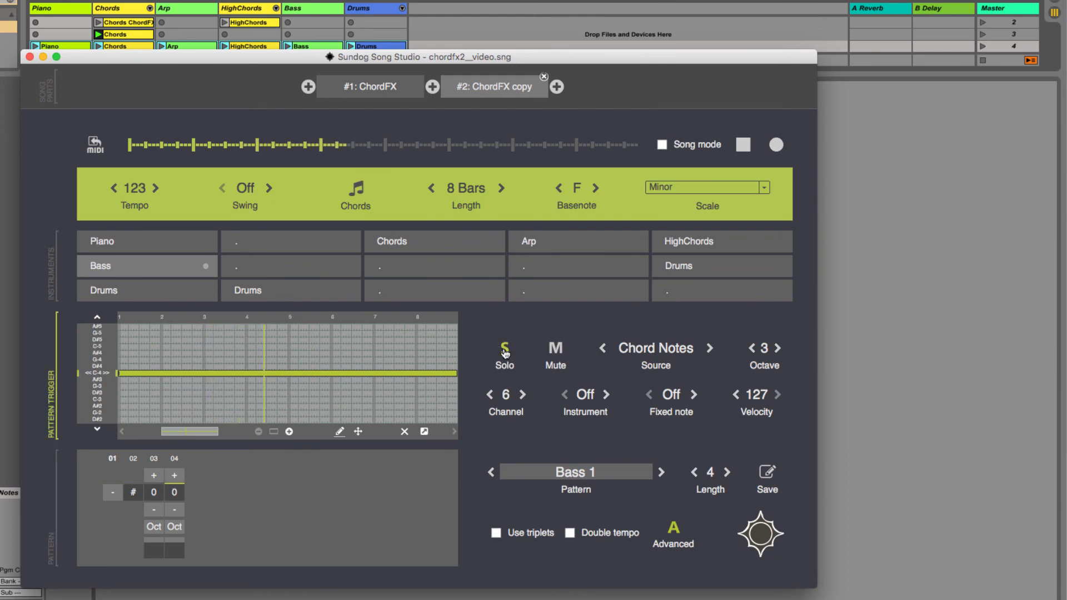
{"action": "left_click", "coordinate": [505, 350]}
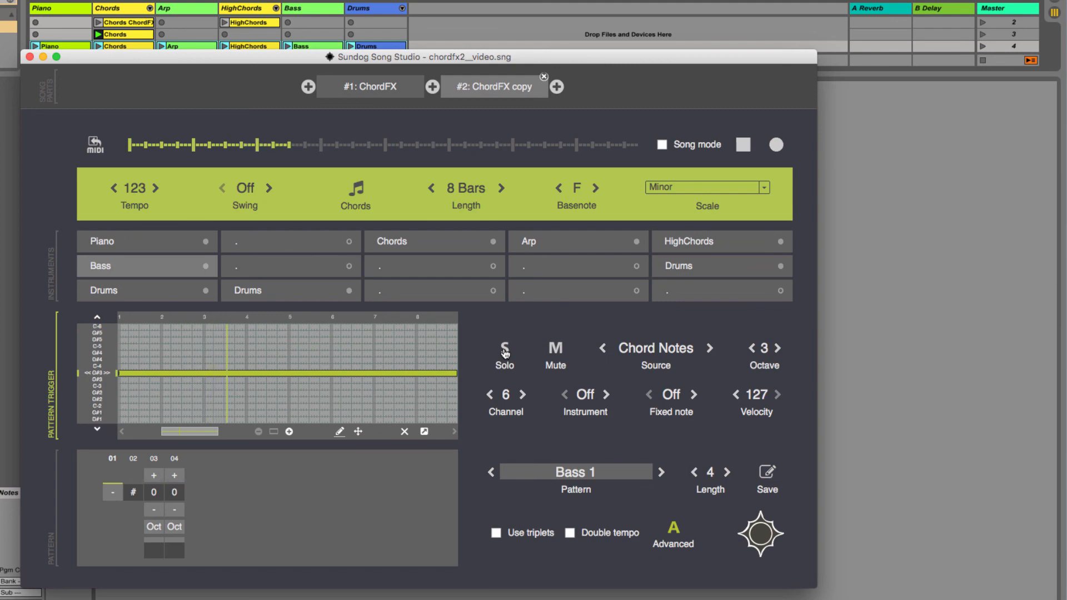
{"action": "key", "text": "space"}
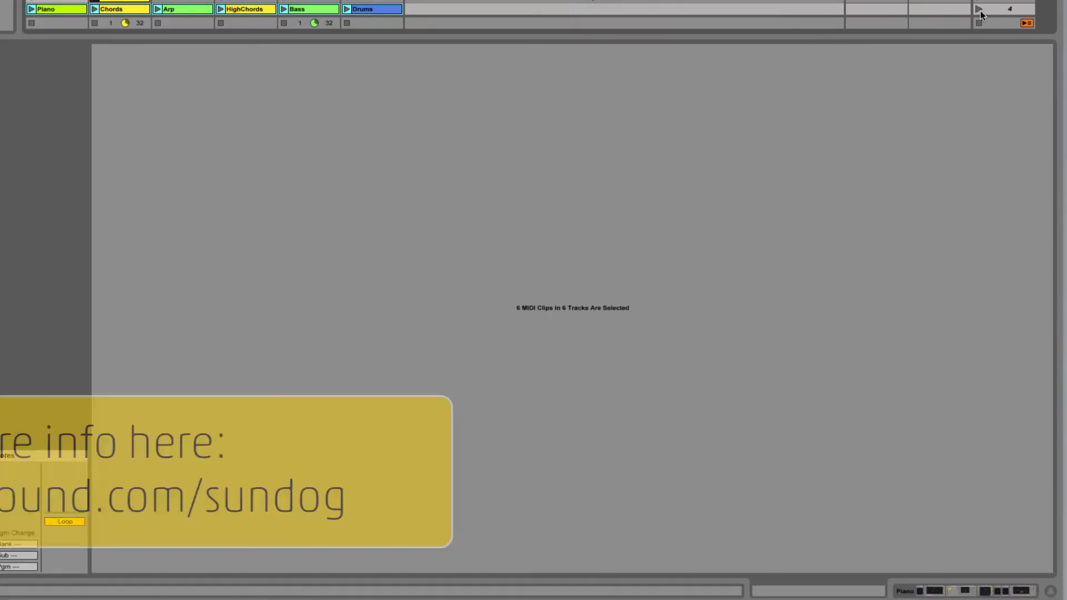
- In Ableton Live, launch the fourth scene and view the notes of its Chords, Arp, HighChords and Bass clips during playback
{"action": "left_click", "coordinate": [979, 10]}
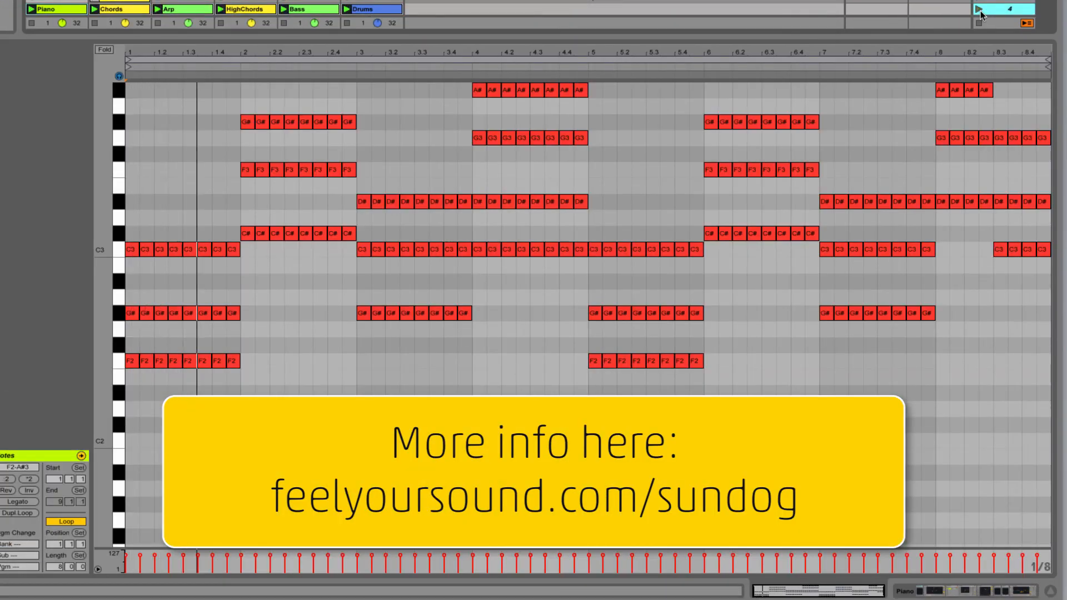
{"action": "left_click", "coordinate": [123, 12]}
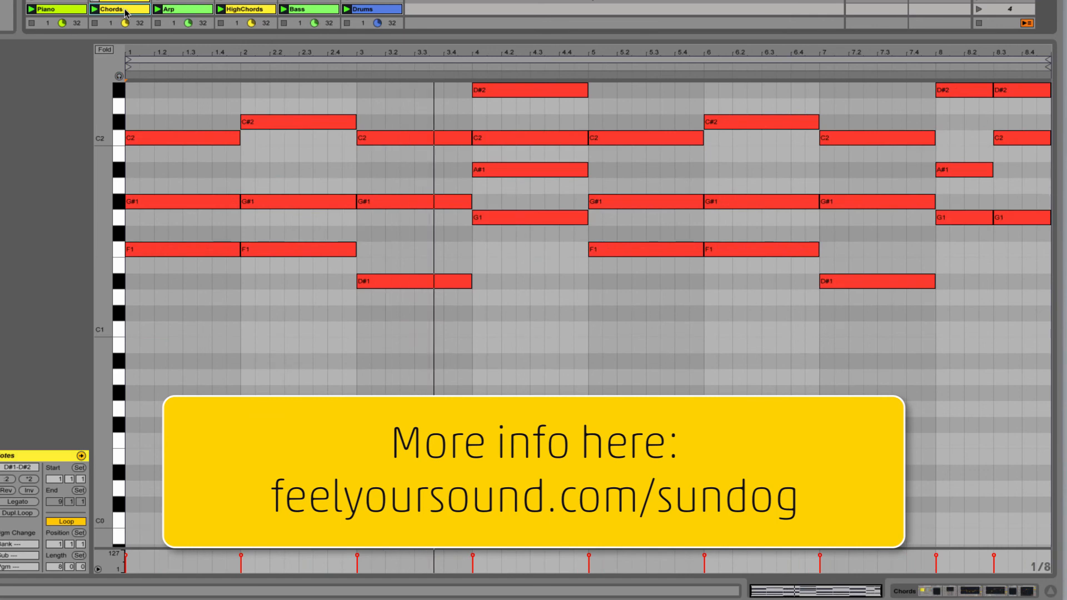
{"action": "left_click", "coordinate": [187, 11]}
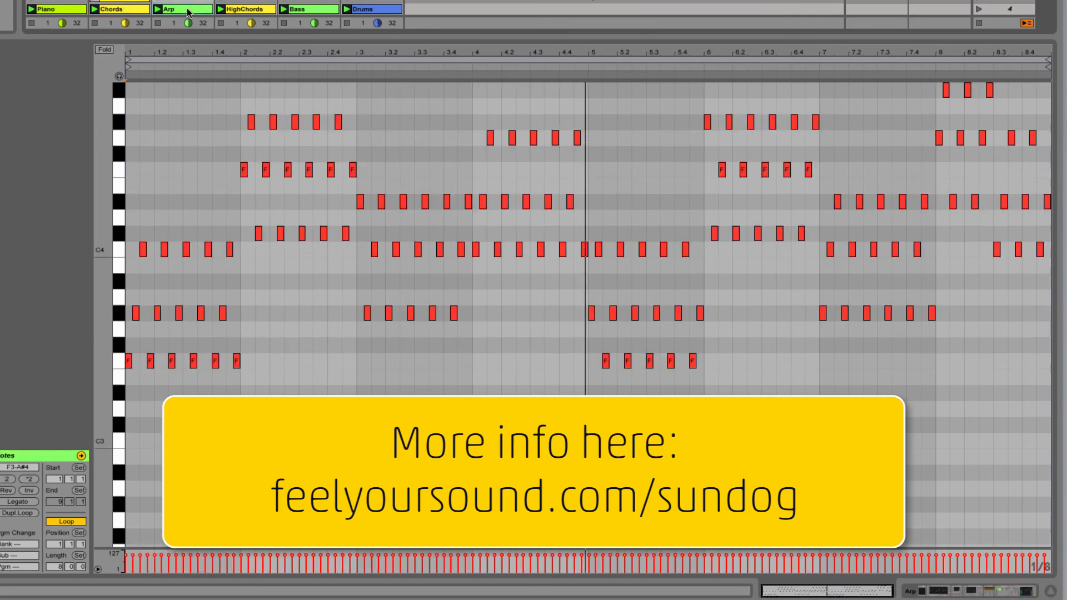
{"action": "left_click", "coordinate": [257, 11]}
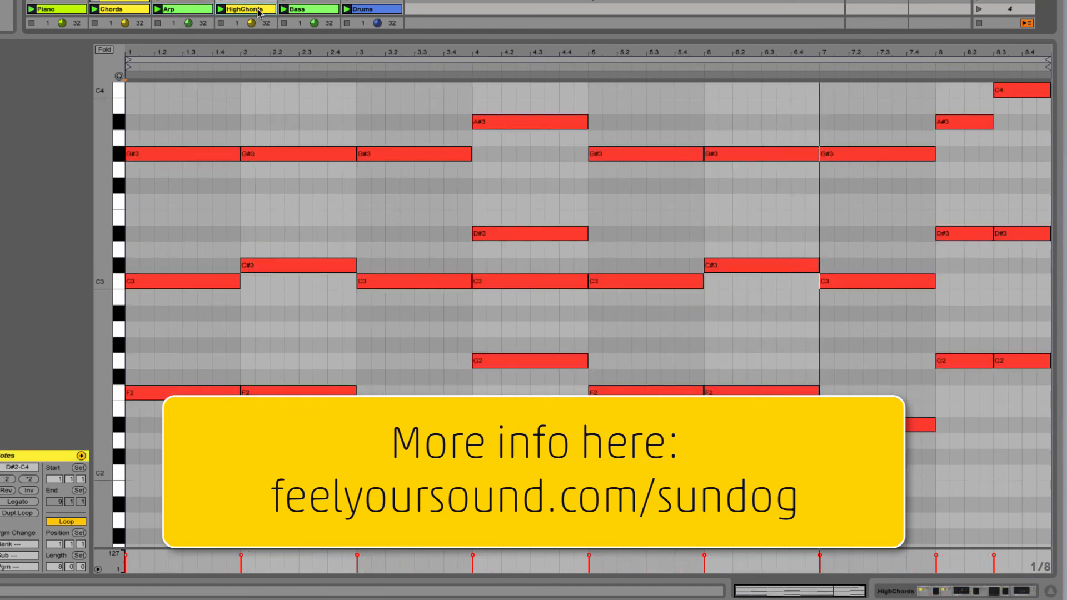
{"action": "left_click", "coordinate": [330, 10]}
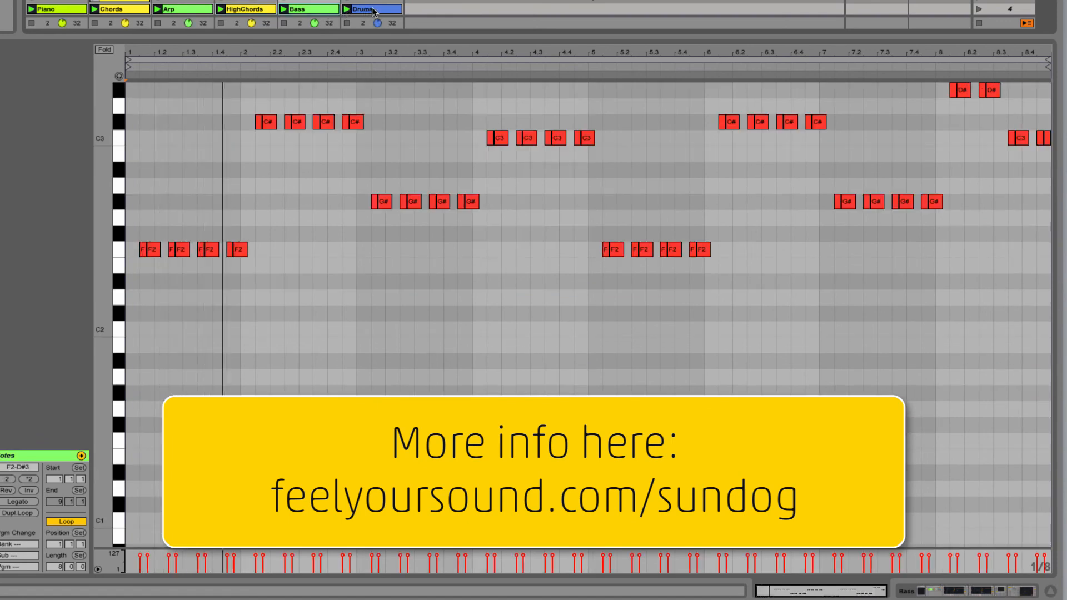